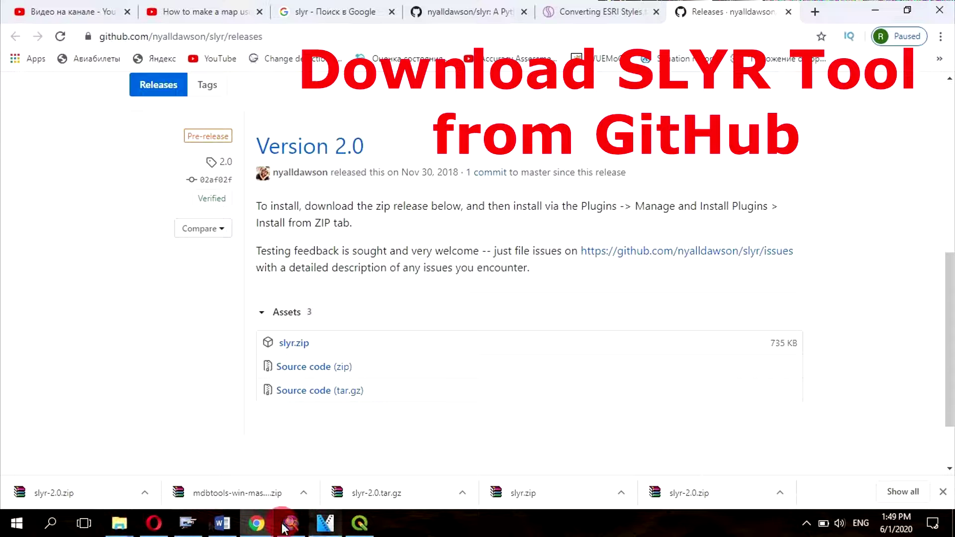
Step: Extract the slyr-2.0 archive into the current SLYR folder
{"action": "left_click", "coordinate": [145, 166]}
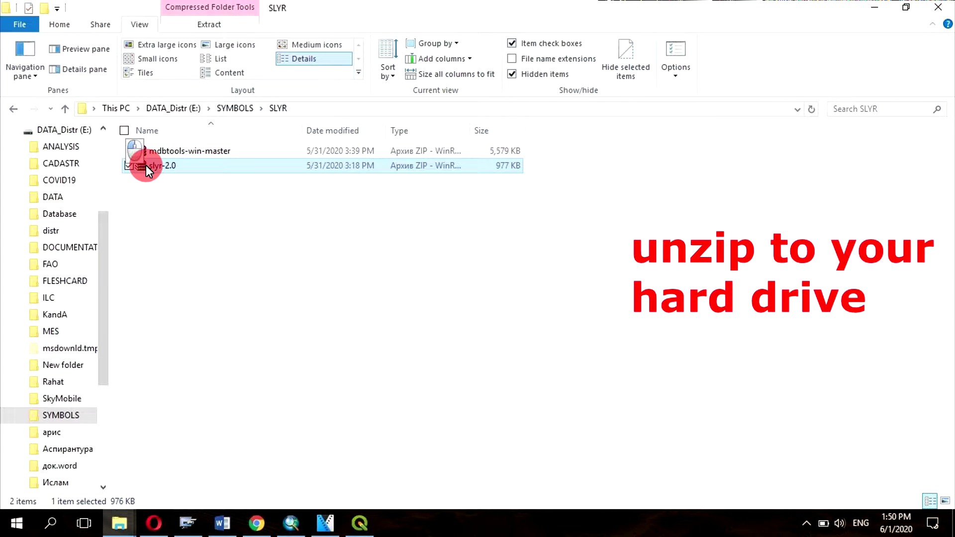
{"action": "right_click", "coordinate": [145, 167]}
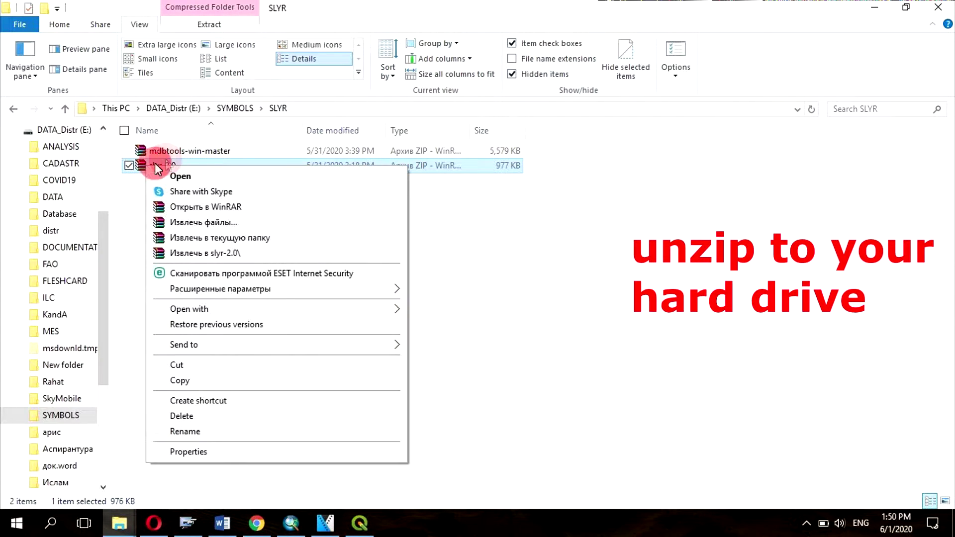
{"action": "left_click", "coordinate": [192, 241]}
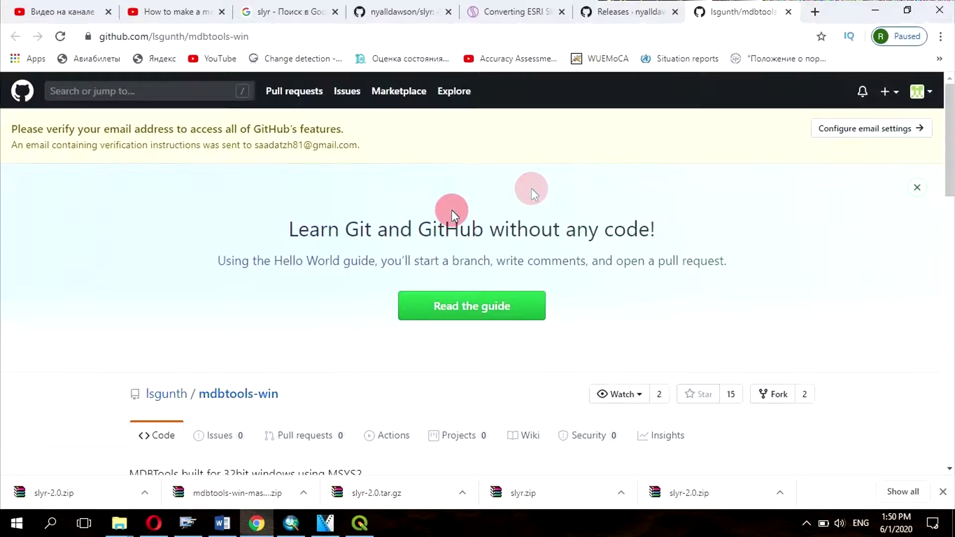
Step: Examine the mdbtools-win repository page on GitHub, noting the repository name and the option for downloading it
{"action": "scroll", "coordinate": [443, 251], "scroll_direction": "down", "scroll_amount": 3}
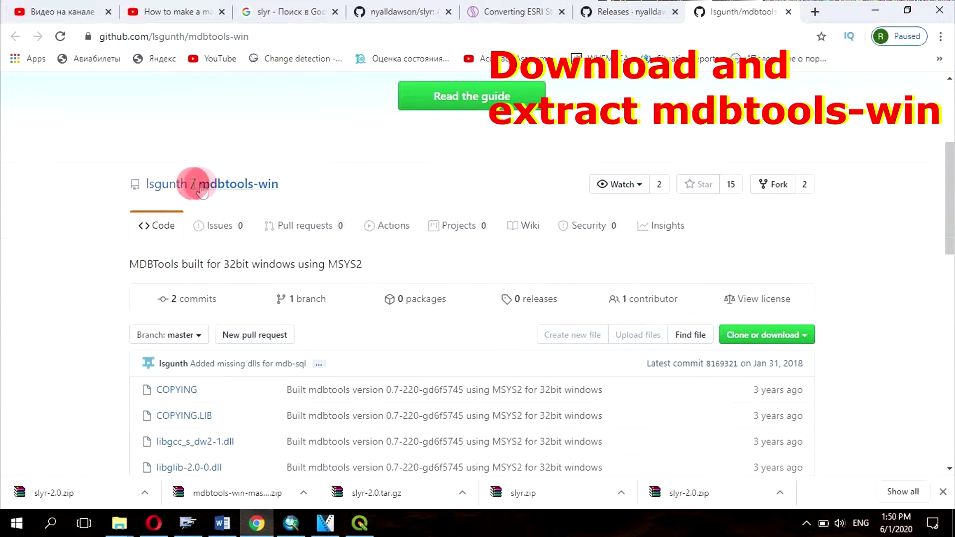
{"action": "mouse_move", "coordinate": [185, 188]}
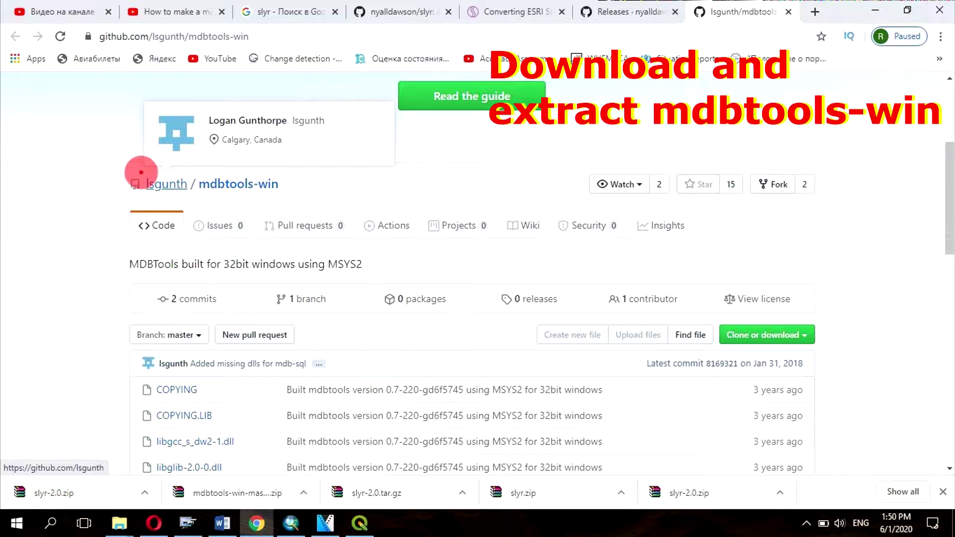
{"action": "mouse_move", "coordinate": [117, 163]}
{"action": "left_mouse_down"}
{"action": "mouse_move", "coordinate": [317, 218]}
{"action": "mouse_move", "coordinate": [304, 200]}
{"action": "left_mouse_up"}
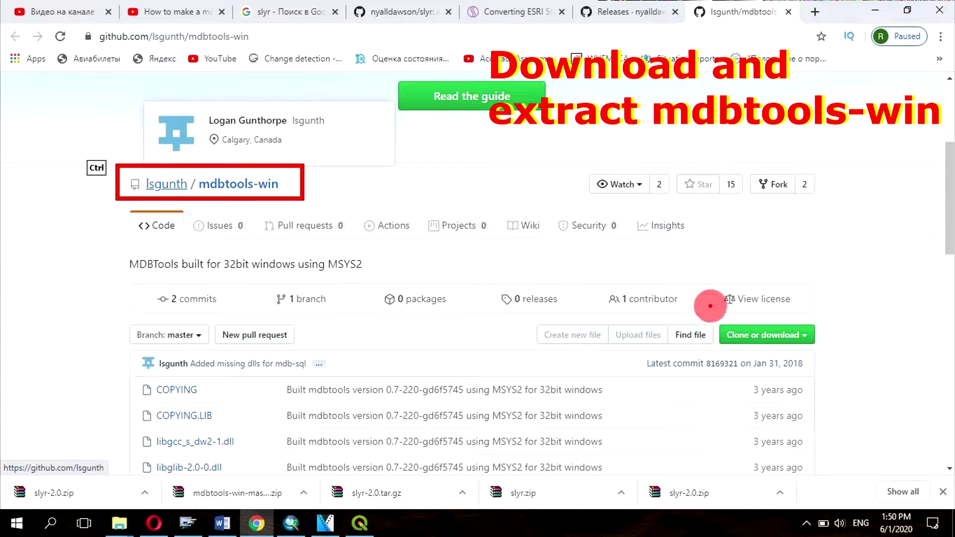
{"action": "mouse_move", "coordinate": [710, 307]}
{"action": "left_mouse_down"}
{"action": "mouse_move", "coordinate": [821, 343]}
{"action": "mouse_move", "coordinate": [868, 345]}
{"action": "mouse_move", "coordinate": [848, 348]}
{"action": "left_mouse_up"}
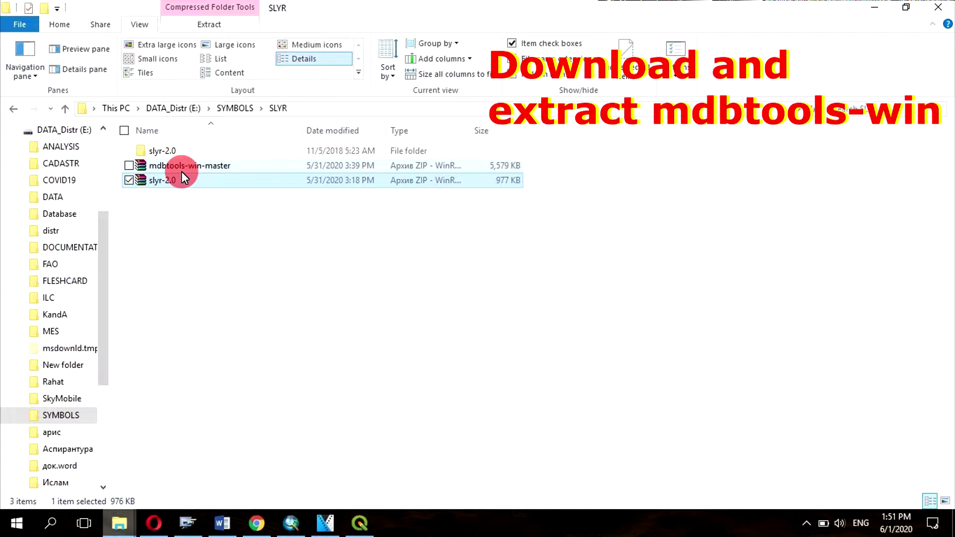
Step: Extract the mdbtools-win-master archive into the current SLYR folder
{"action": "left_click", "coordinate": [181, 171]}
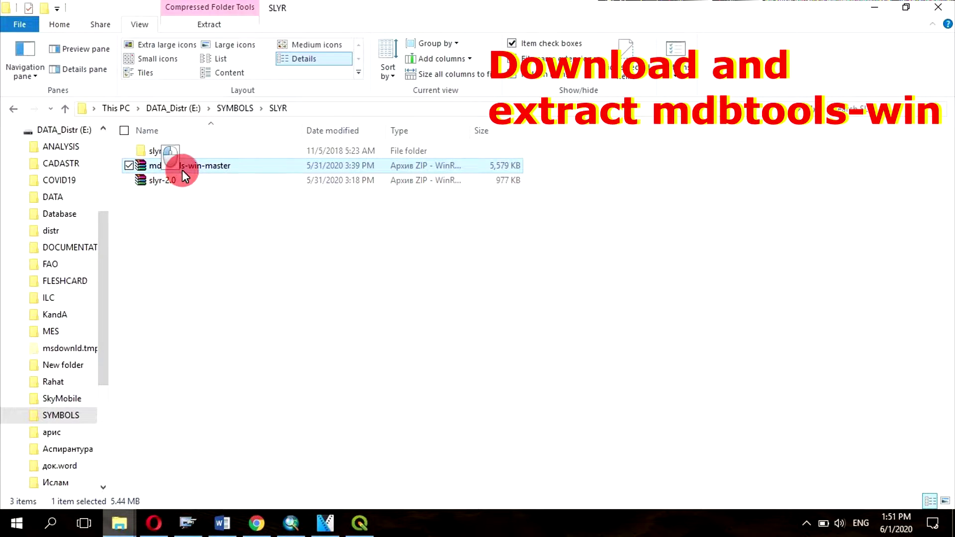
{"action": "right_click", "coordinate": [182, 170]}
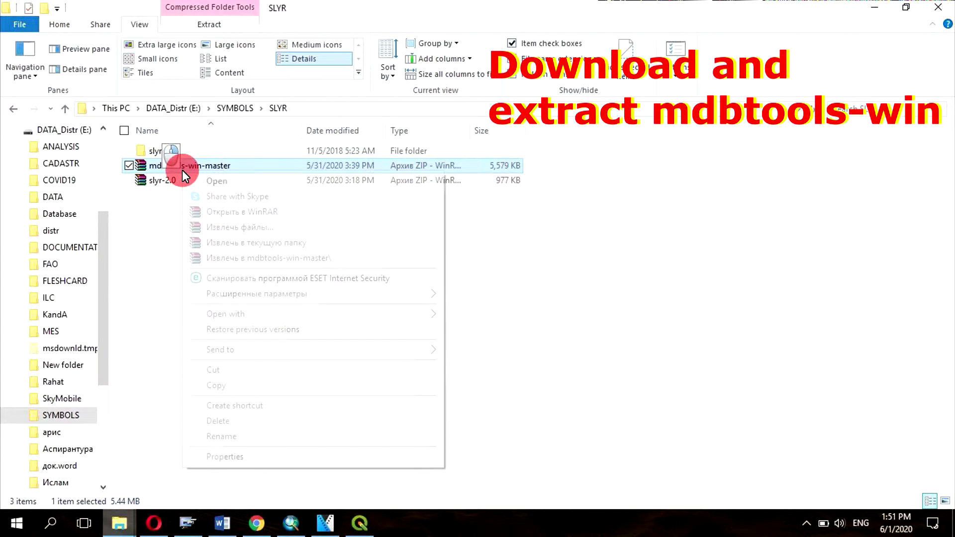
{"action": "left_click", "coordinate": [243, 243]}
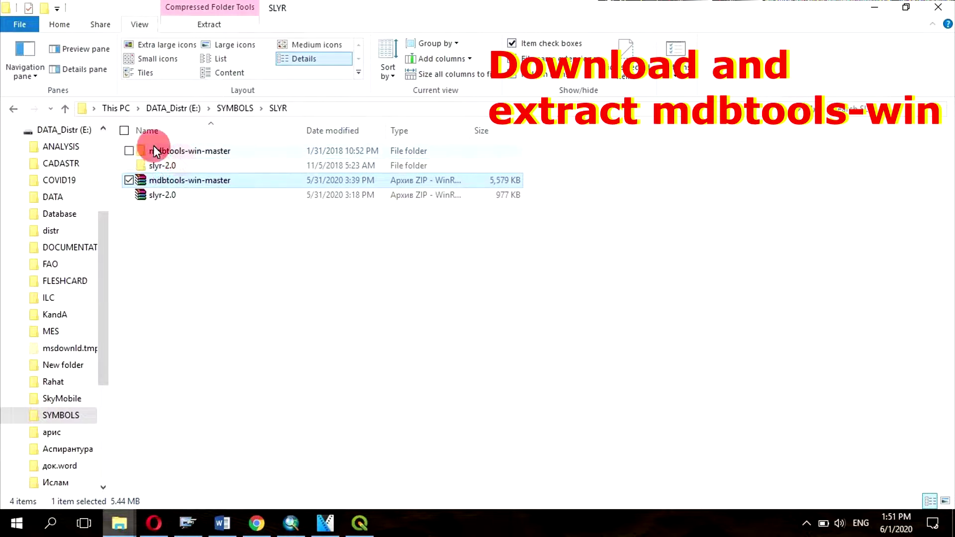
Step: Delete the slyr-2.0 and mdbtools-win-master ZIP archives, keeping the extracted folders
{"action": "double_click", "coordinate": [172, 198]}
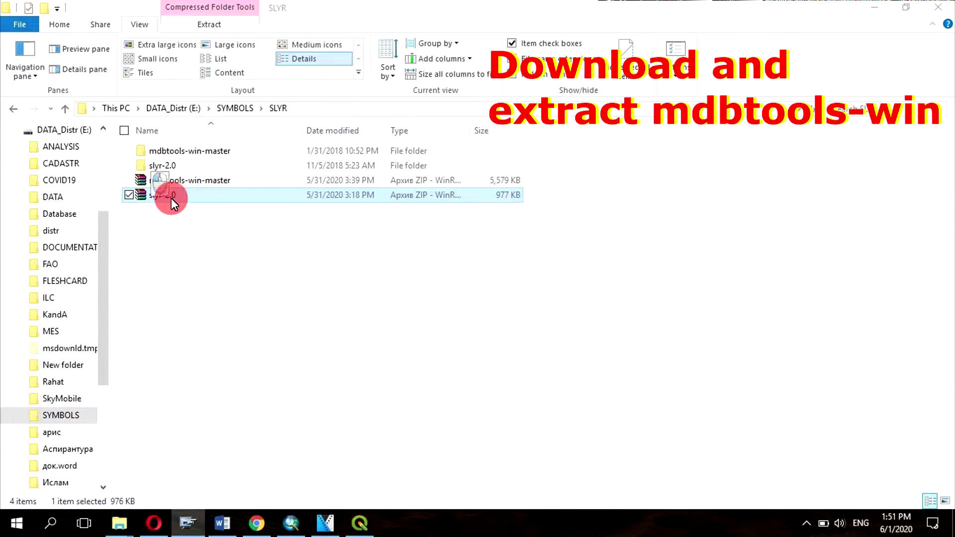
{"action": "key", "text": "Delete"}
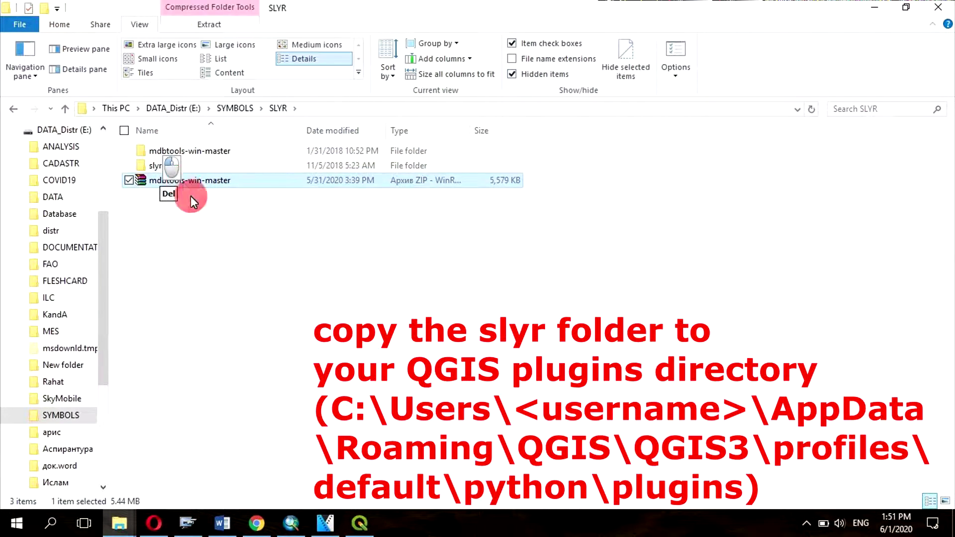
{"action": "key", "text": "Delete"}
Step: Open the extracted slyr-2.0 folder and copy its slyr subfolder
{"action": "left_click", "coordinate": [165, 168]}
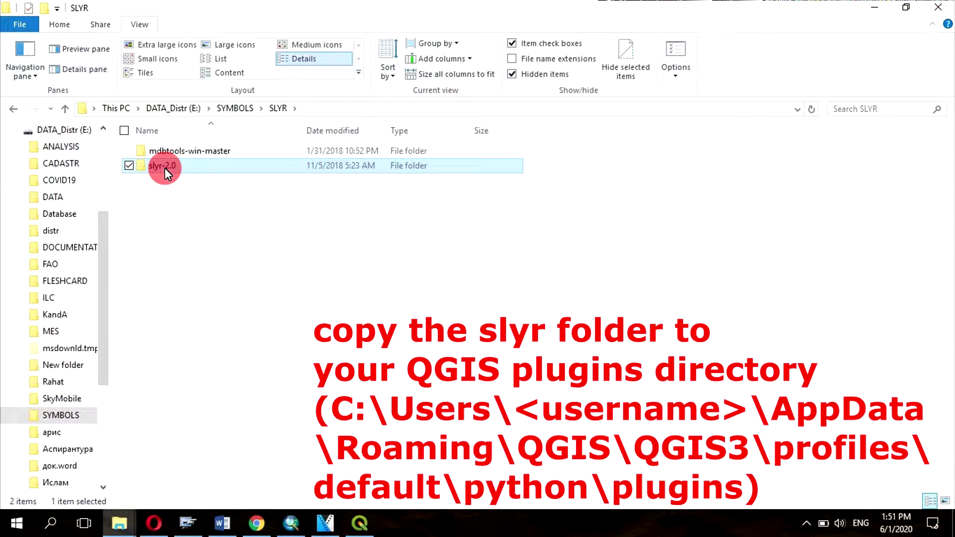
{"action": "key", "text": "ctrl+F4"}
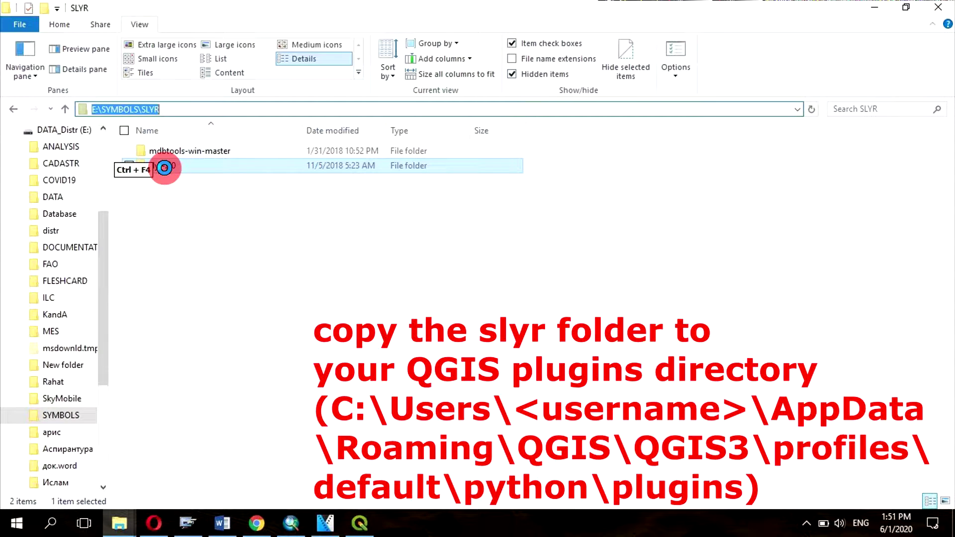
{"action": "left_click", "coordinate": [200, 193]}
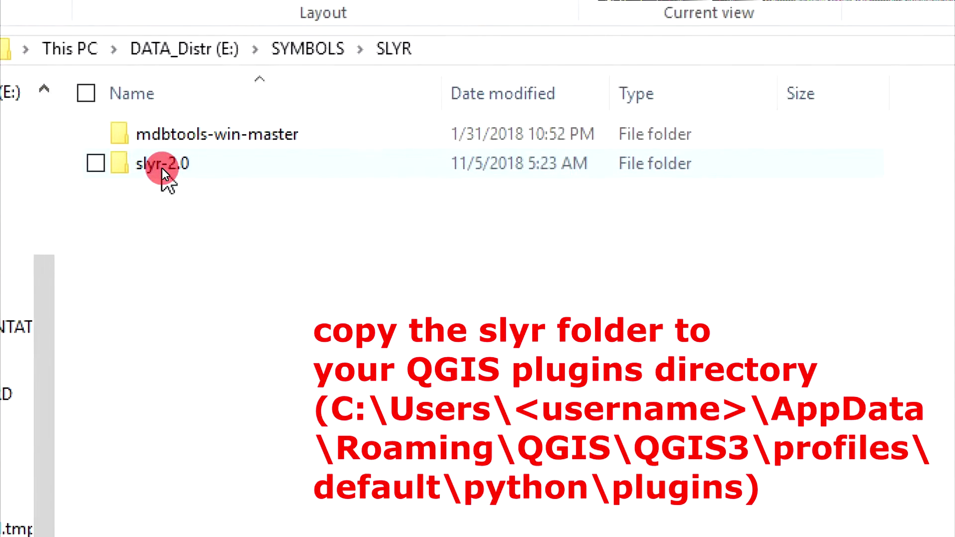
{"action": "left_click", "coordinate": [162, 168]}
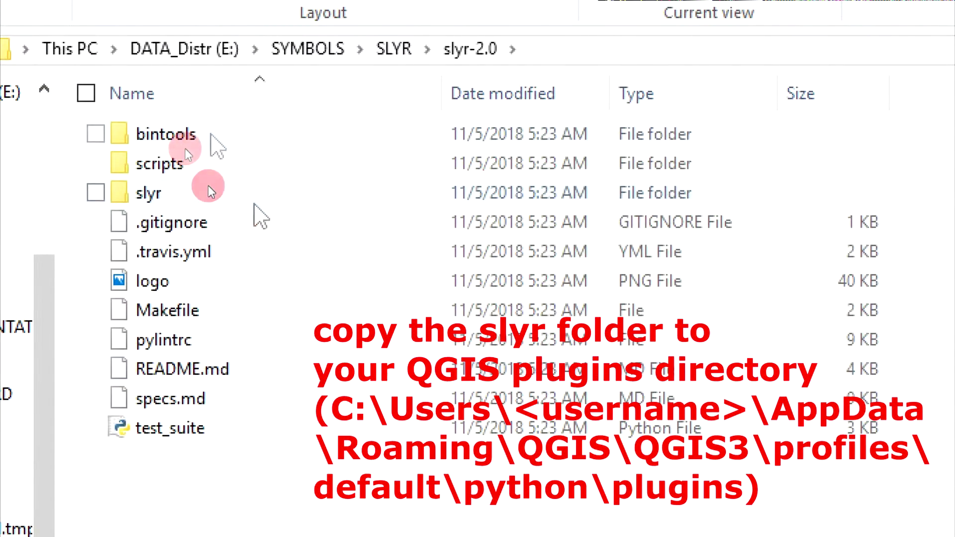
{"action": "right_click", "coordinate": [142, 194]}
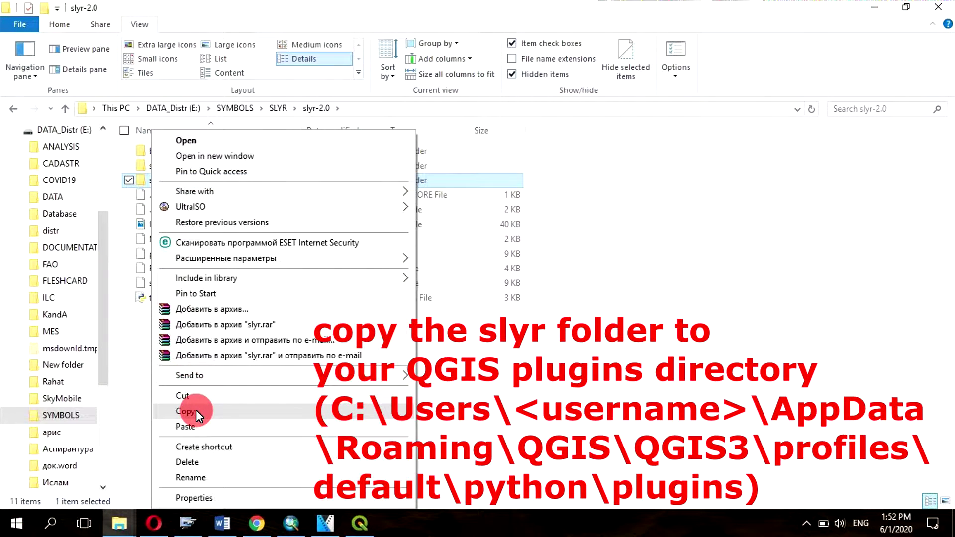
{"action": "left_click", "coordinate": [196, 411]}
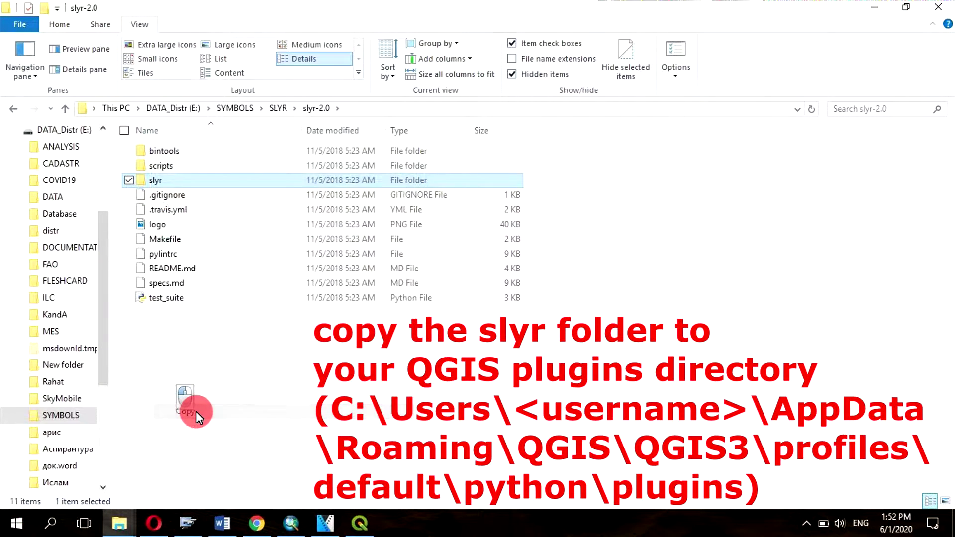
Step: Go to the AppData\Roaming folder of the user profile on drive C:
{"action": "left_click", "coordinate": [119, 107]}
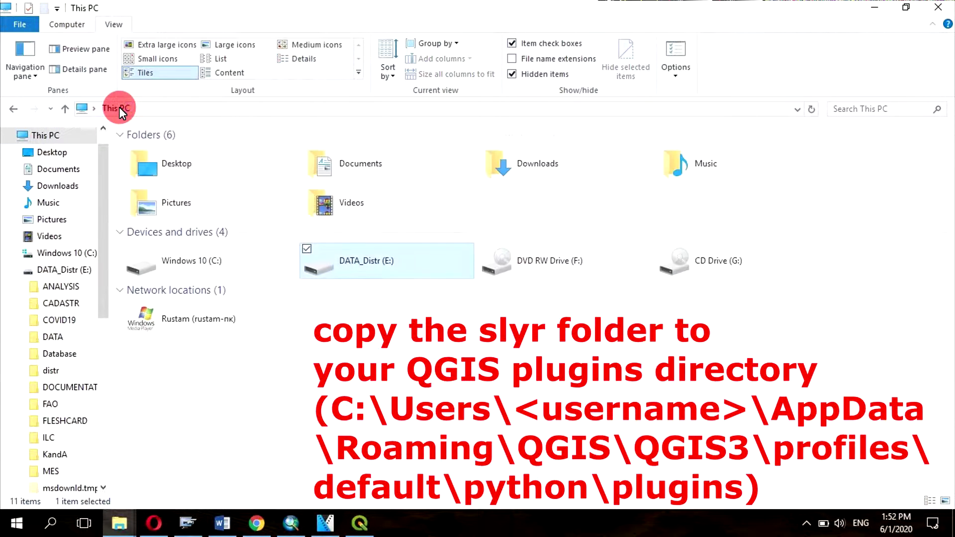
{"action": "double_click", "coordinate": [189, 264]}
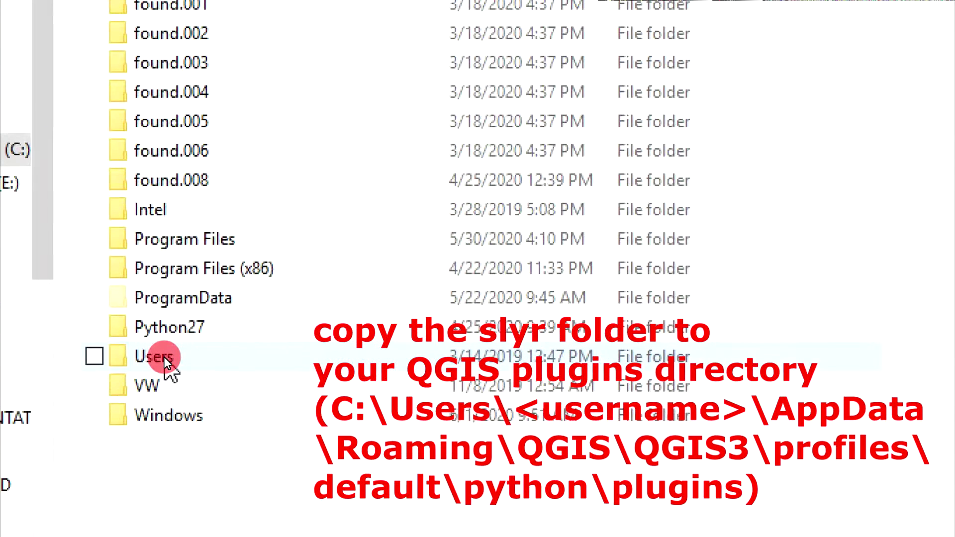
{"action": "double_click", "coordinate": [163, 356]}
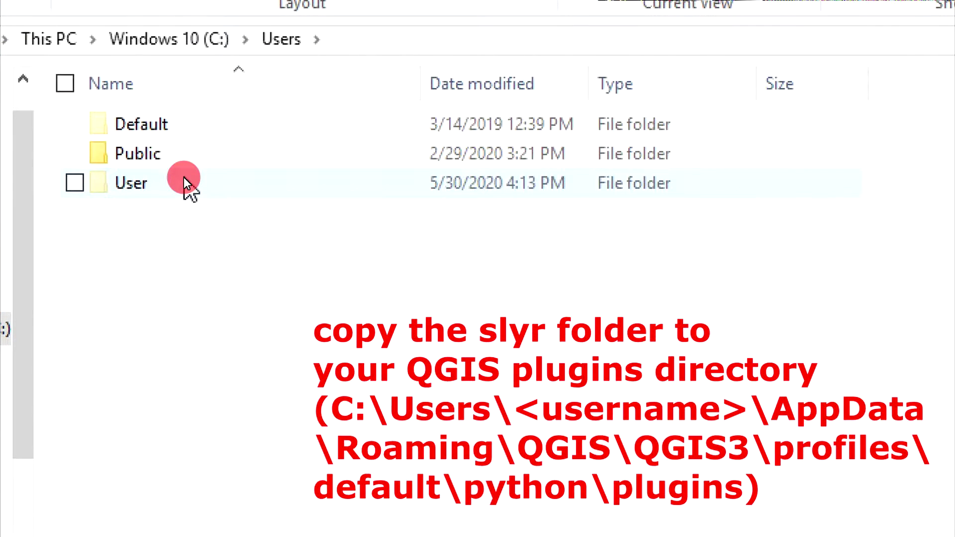
{"action": "double_click", "coordinate": [184, 177]}
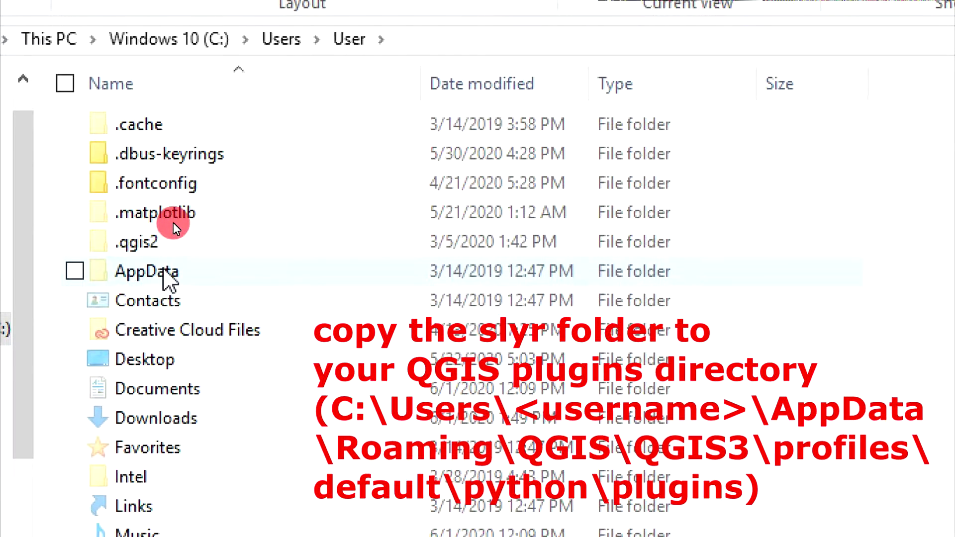
{"action": "double_click", "coordinate": [169, 277]}
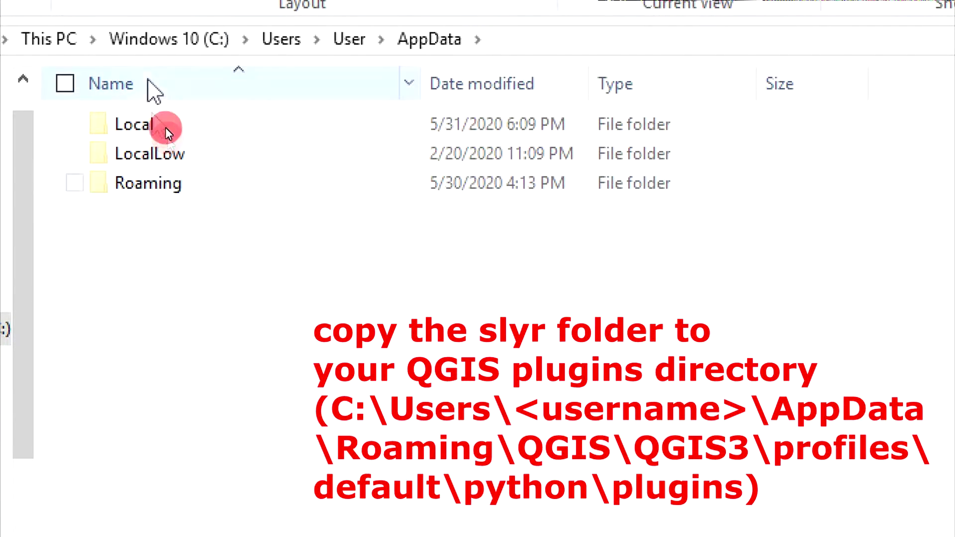
{"action": "double_click", "coordinate": [163, 183]}
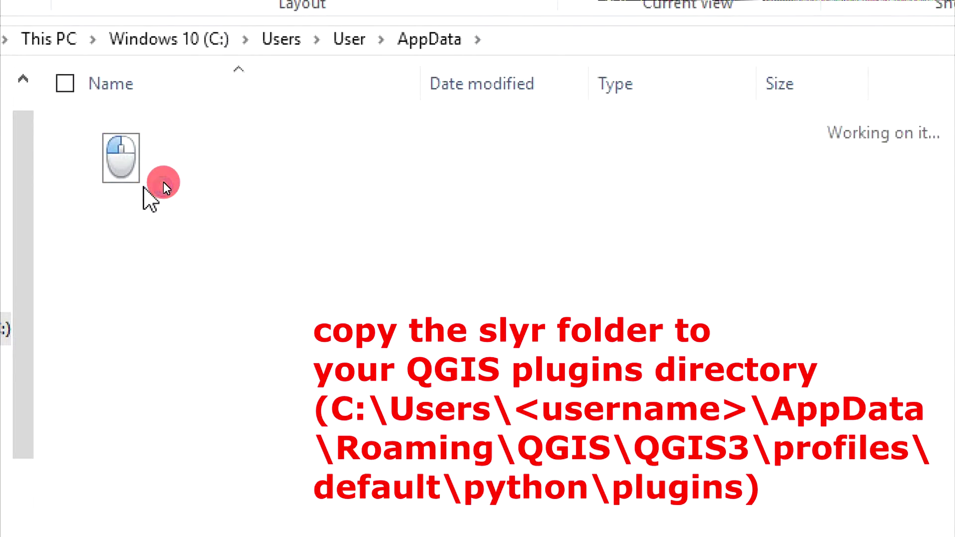
Step: Open the QGIS plugins directory at QGIS\QGIS3\profiles\default\python\plugins inside Roaming
{"action": "scroll", "coordinate": [219, 300], "scroll_direction": "down", "scroll_amount": 3}
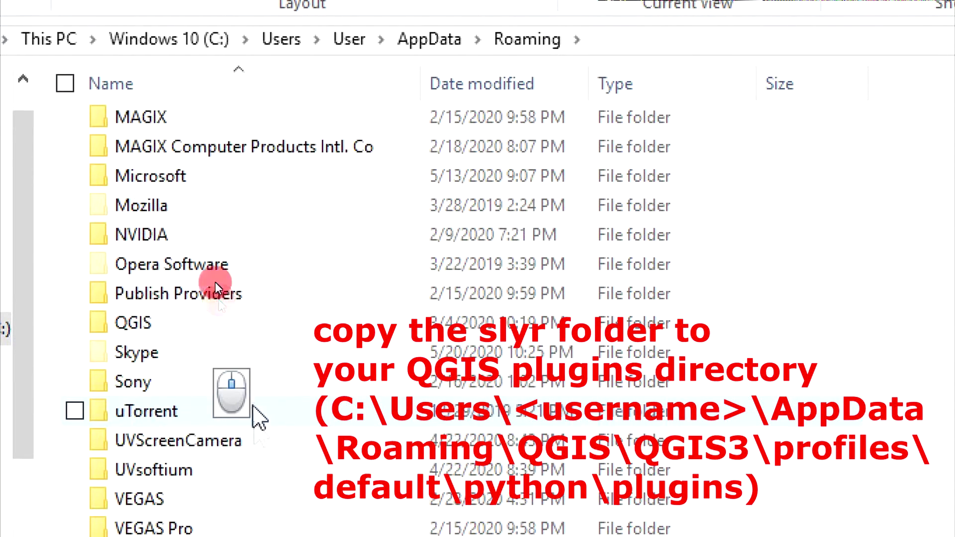
{"action": "left_click", "coordinate": [154, 332], "text": "ctrl"}
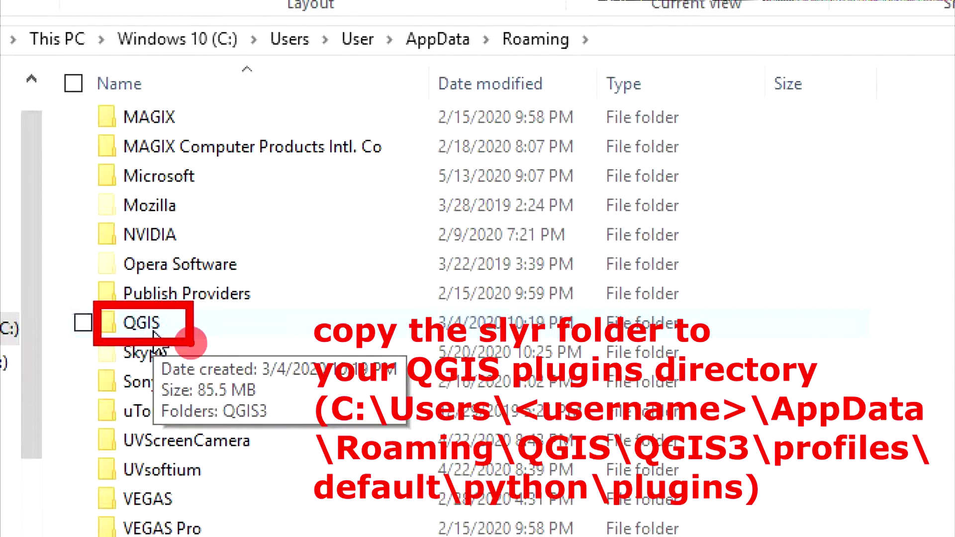
{"action": "key", "text": "Escape"}
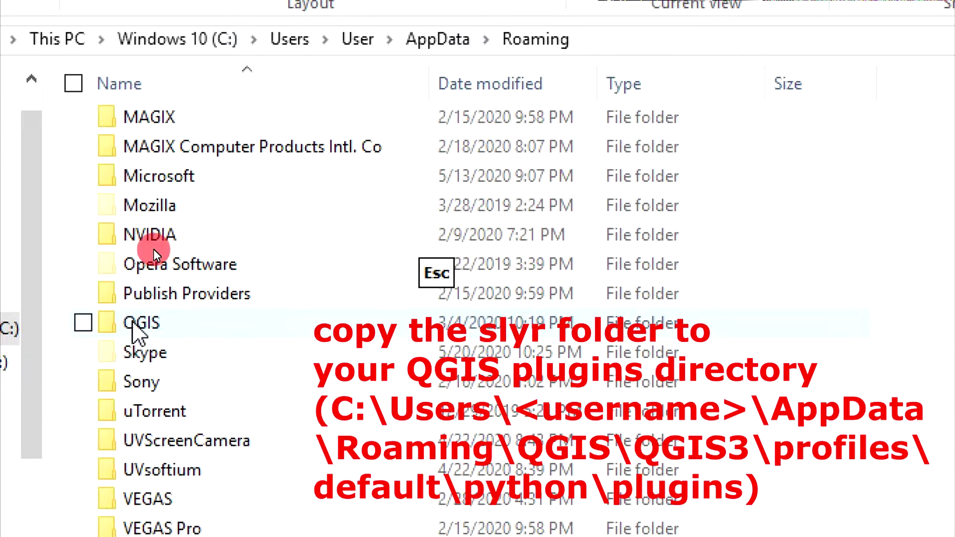
{"action": "left_click", "coordinate": [254, 322]}
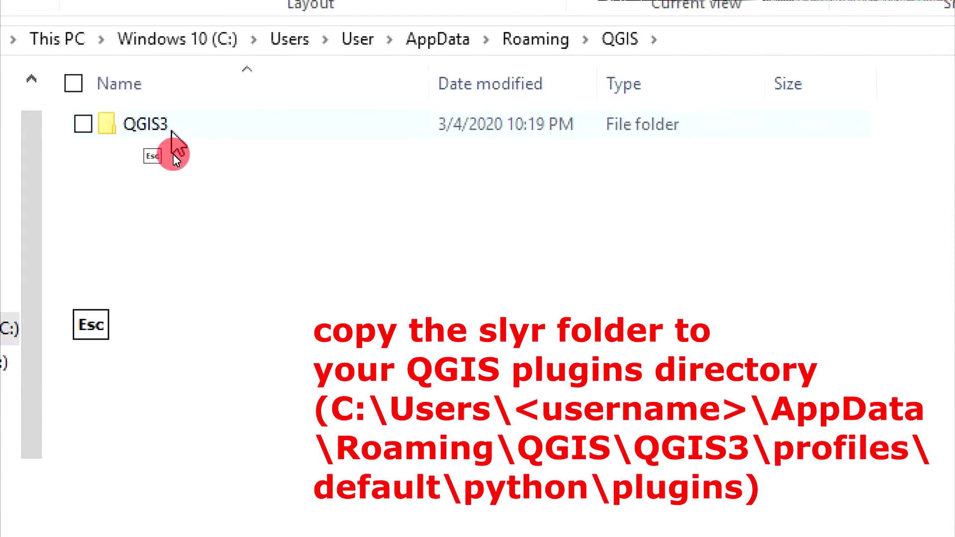
{"action": "left_click", "coordinate": [174, 134]}
{"action": "double_click", "coordinate": [173, 132]}
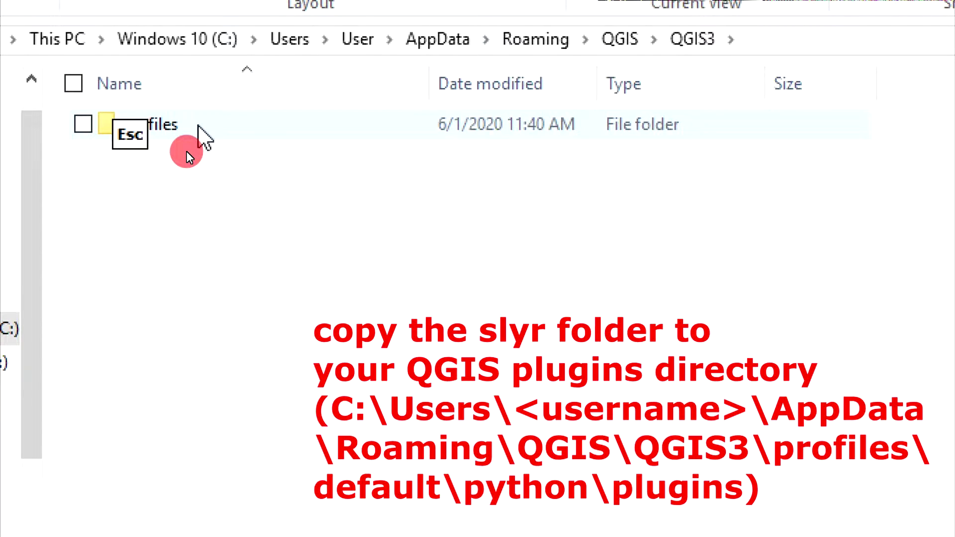
{"action": "double_click", "coordinate": [199, 127]}
{"action": "double_click", "coordinate": [185, 142]}
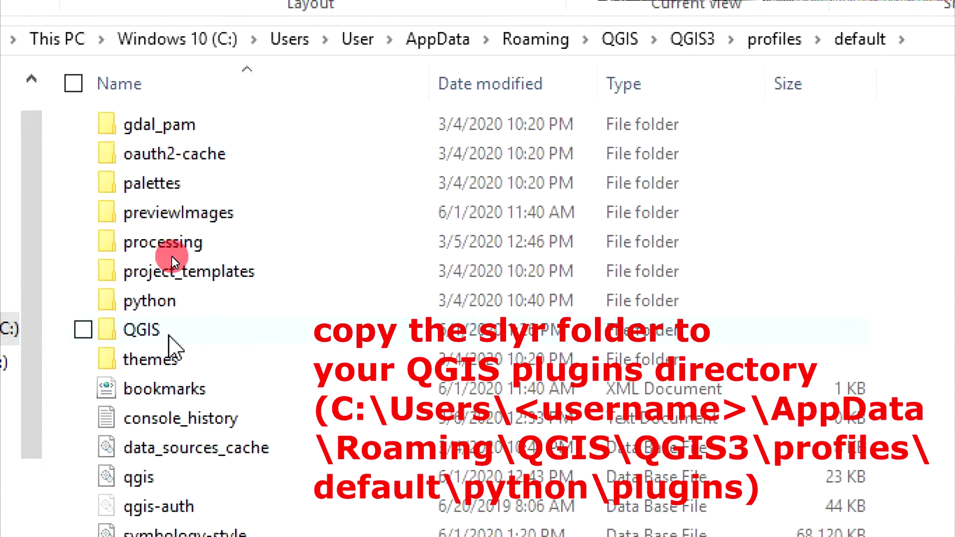
{"action": "double_click", "coordinate": [178, 305]}
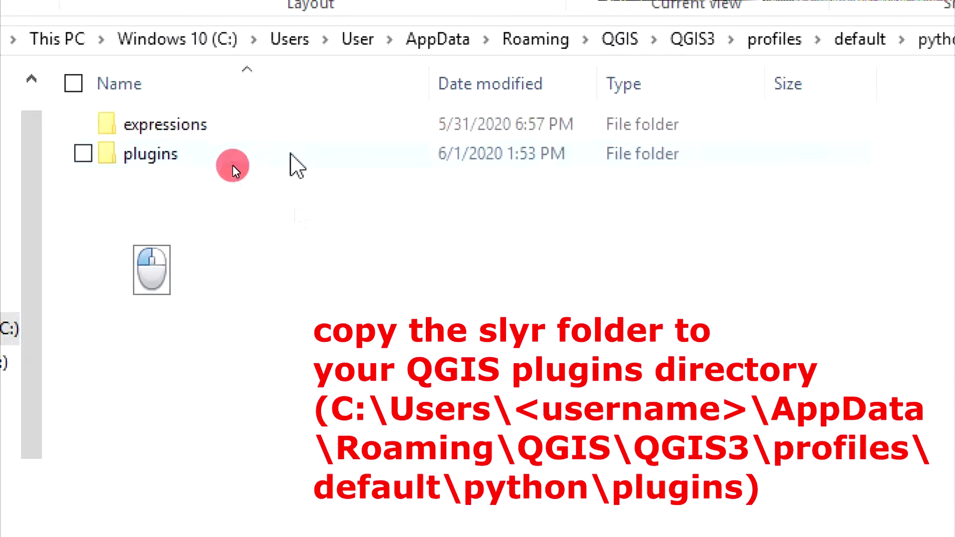
{"action": "double_click", "coordinate": [157, 171]}
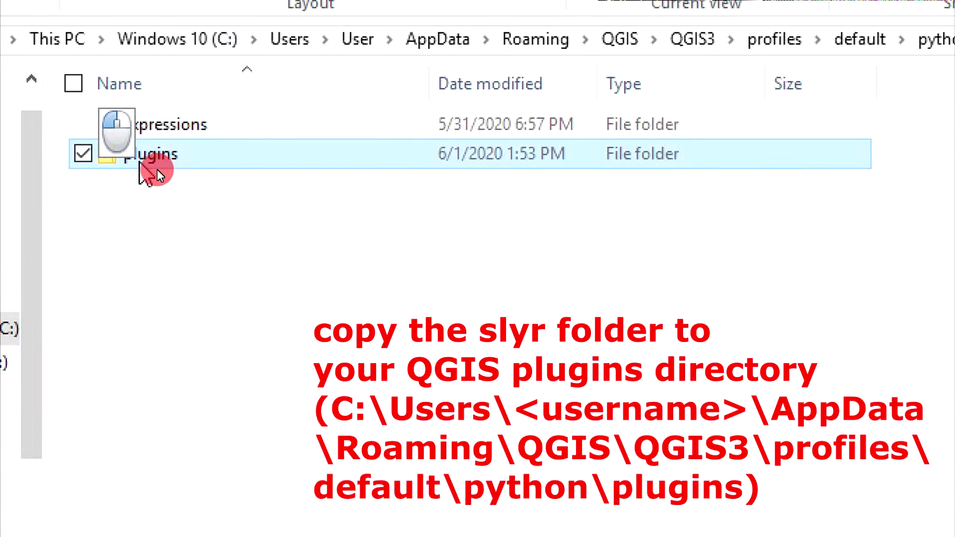
Step: Paste the copied slyr folder into the QGIS plugins directory and select it
{"action": "right_click", "coordinate": [202, 276]}
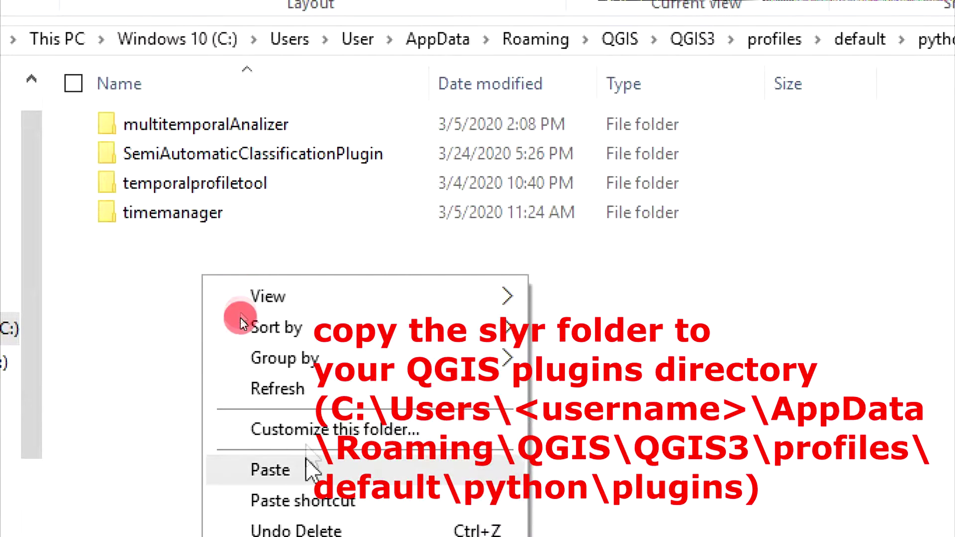
{"action": "left_click", "coordinate": [307, 467]}
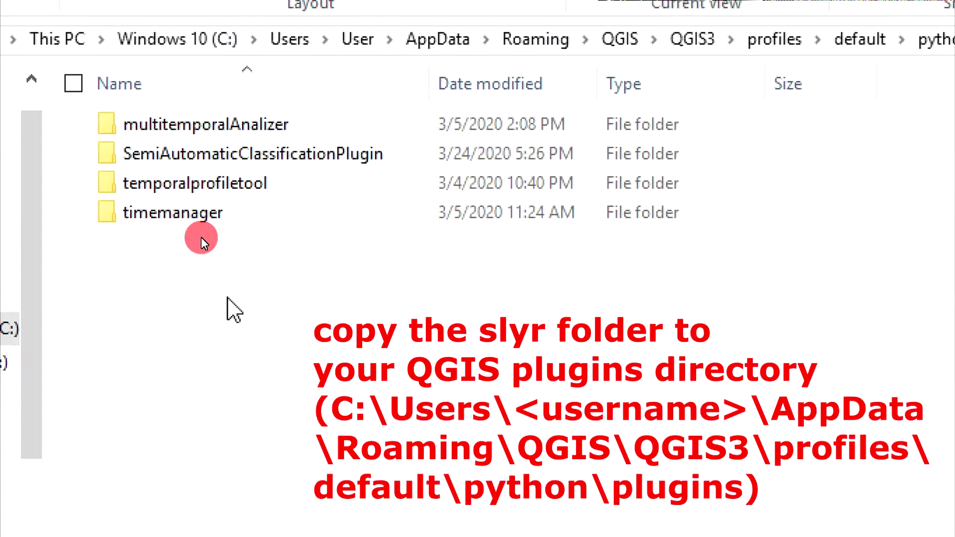
{"action": "left_click", "coordinate": [170, 242]}
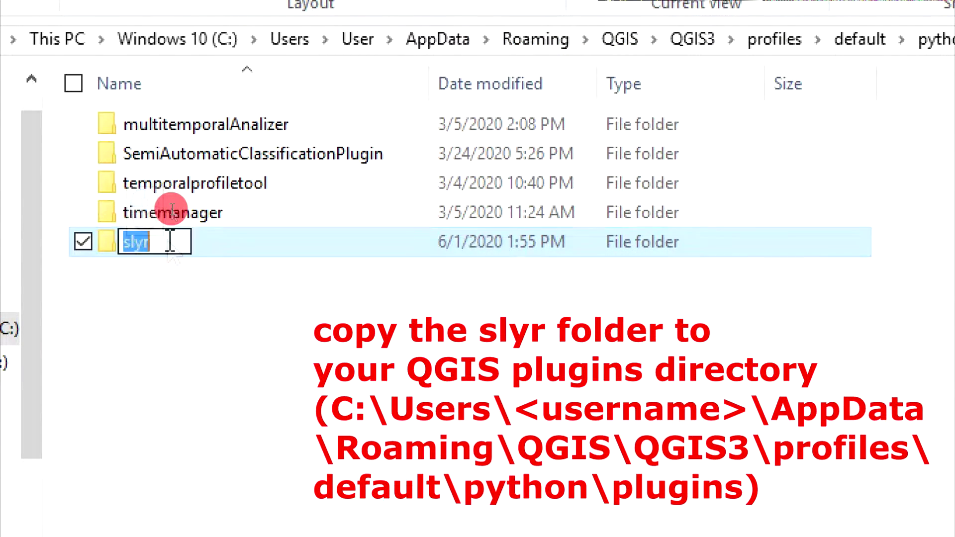
{"action": "left_click", "coordinate": [248, 345]}
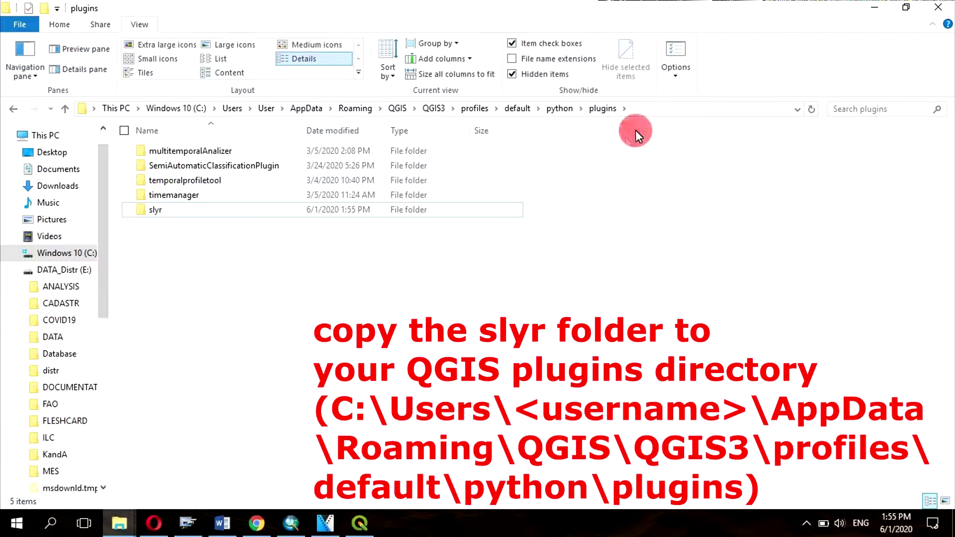
{"action": "left_click", "coordinate": [646, 112]}
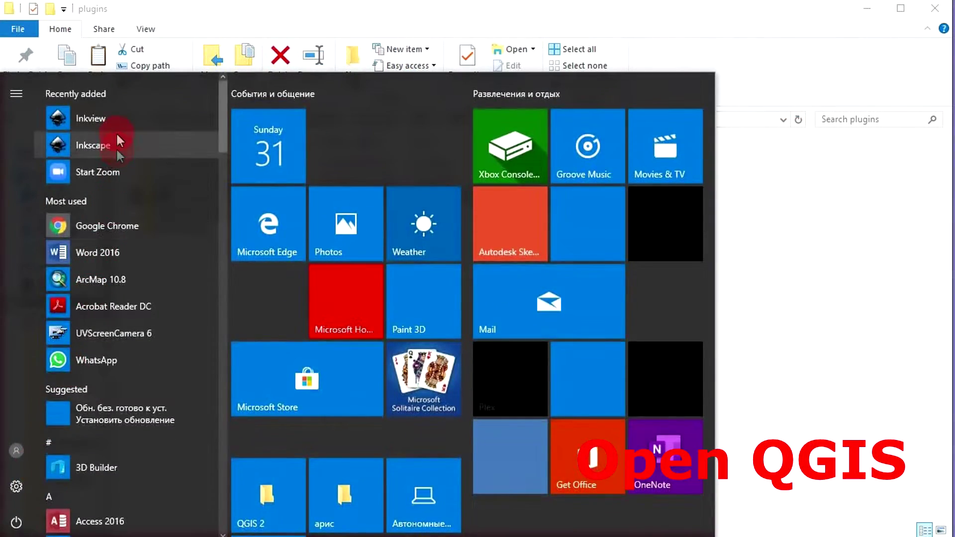
Step: Launch QGIS from the QGIS 3.12 program group and start a New Empty Project in EPSG:4326
{"action": "scroll", "coordinate": [125, 313], "scroll_direction": "down", "scroll_amount": 12}
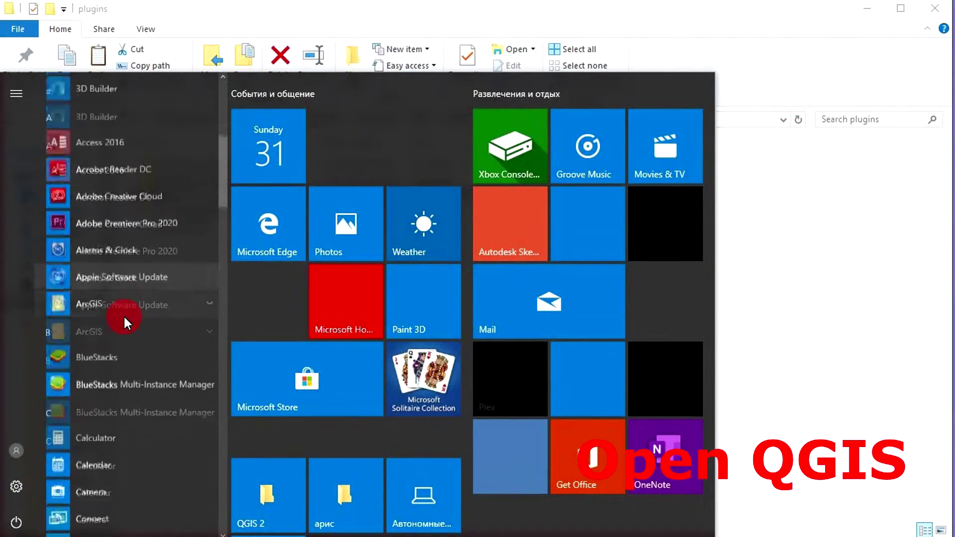
{"action": "scroll", "coordinate": [123, 315], "scroll_direction": "down", "scroll_amount": 10}
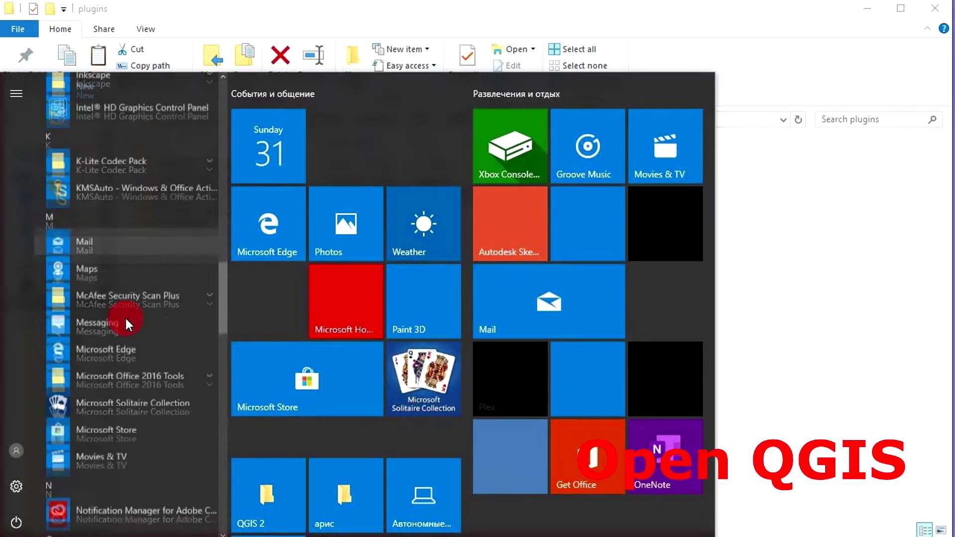
{"action": "scroll", "coordinate": [124, 317], "scroll_direction": "down", "scroll_amount": 10}
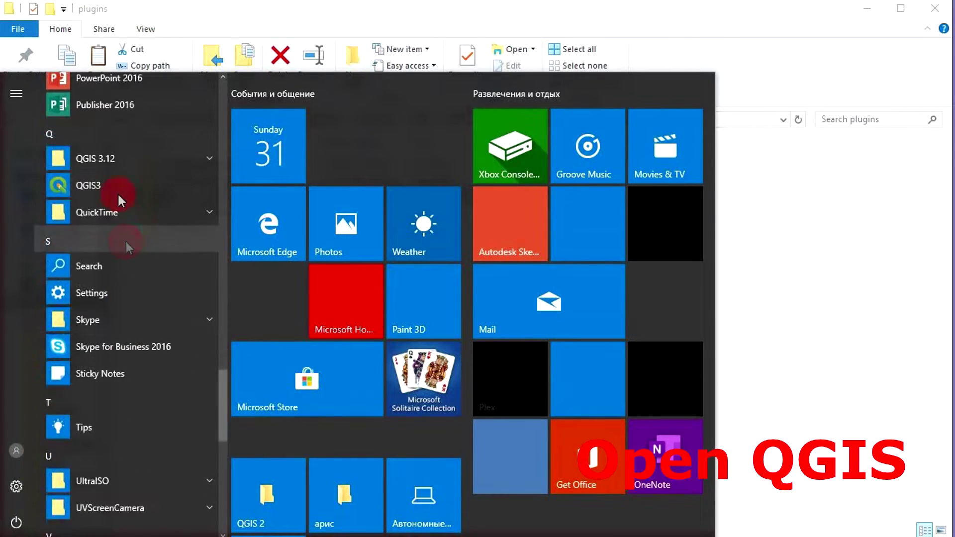
{"action": "left_click", "coordinate": [115, 166]}
{"action": "left_click", "coordinate": [133, 245]}
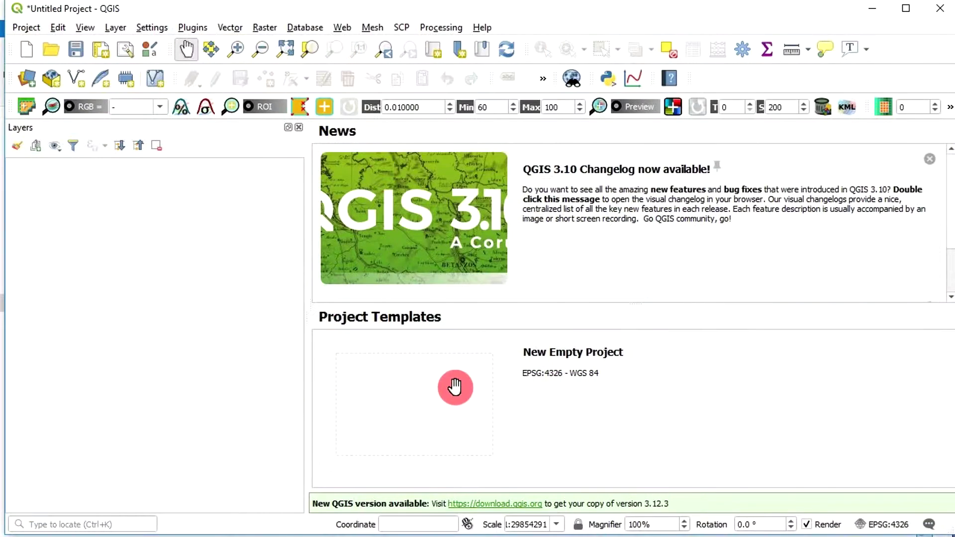
{"action": "double_click", "coordinate": [454, 387]}
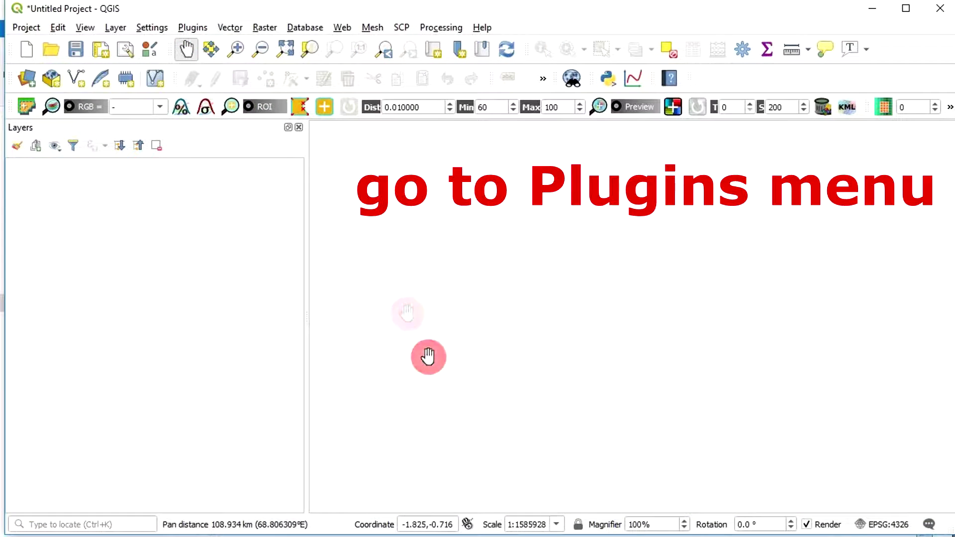
Step: Check that SLYR is enabled among the installed plugins in the plugin manager, and close the manager
{"action": "left_click", "coordinate": [189, 26]}
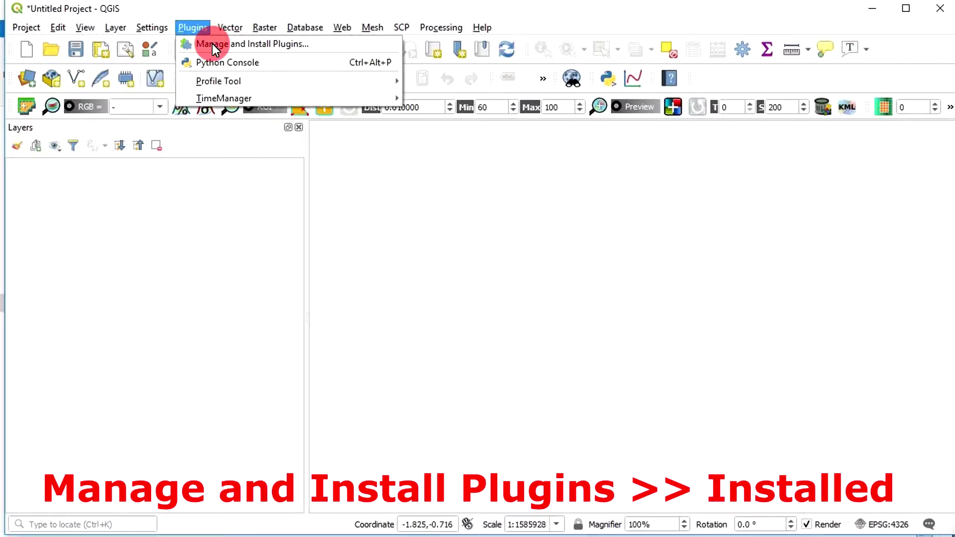
{"action": "left_click", "coordinate": [257, 44]}
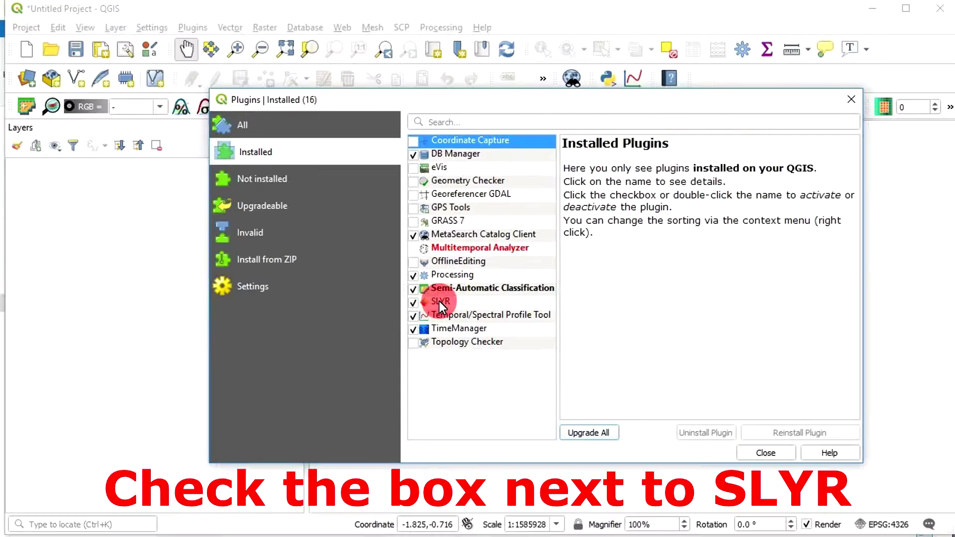
{"action": "left_click", "coordinate": [443, 299]}
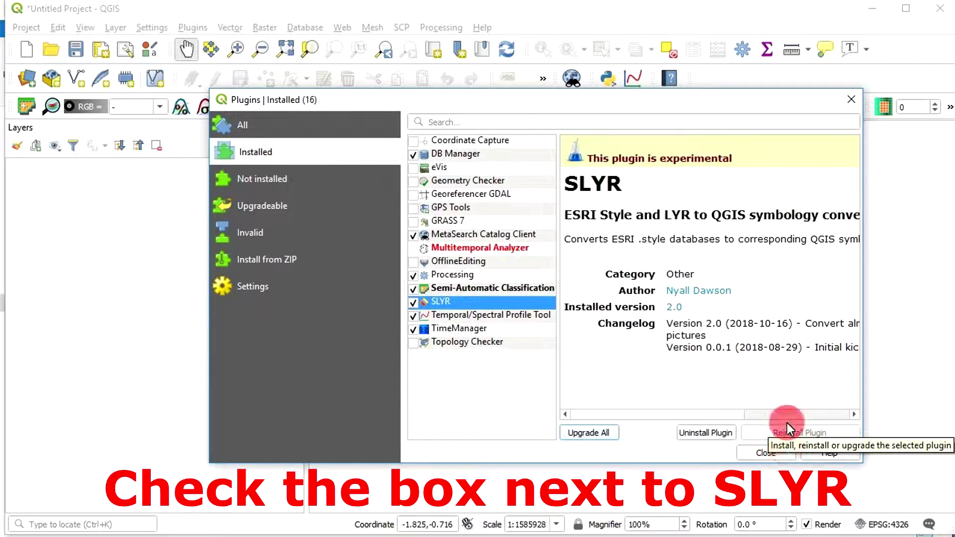
{"action": "key", "text": "Escape"}
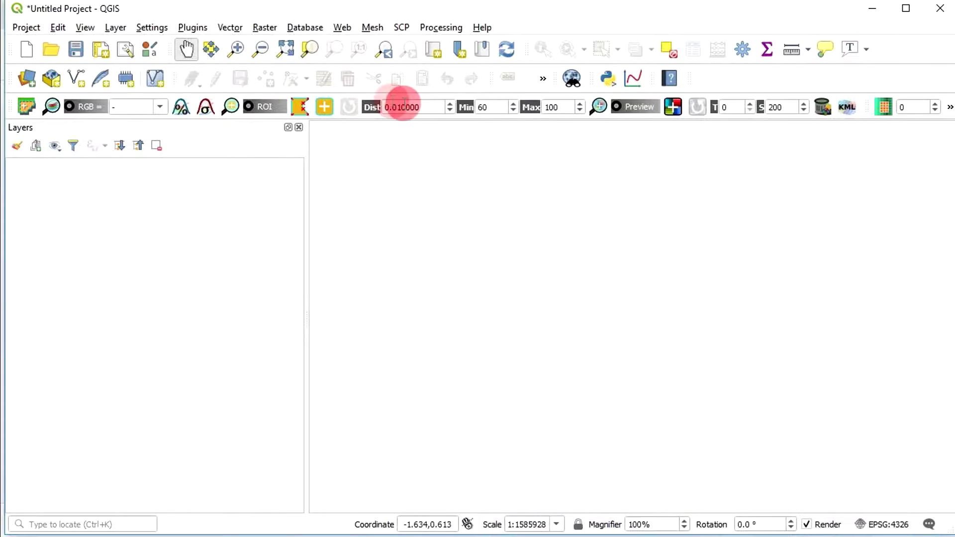
Step: Show the Processing Toolbox and expand its SLYR group
{"action": "left_click", "coordinate": [439, 26]}
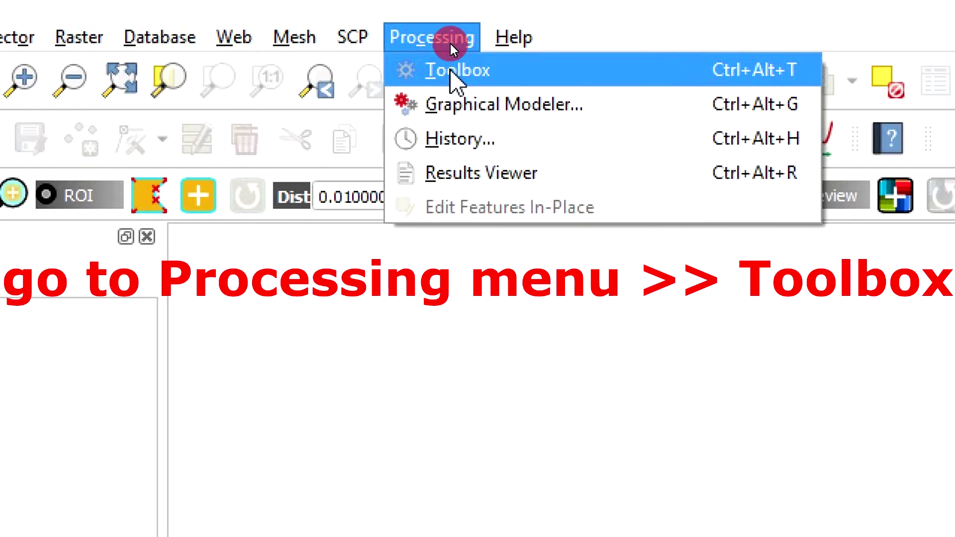
{"action": "left_click", "coordinate": [452, 71]}
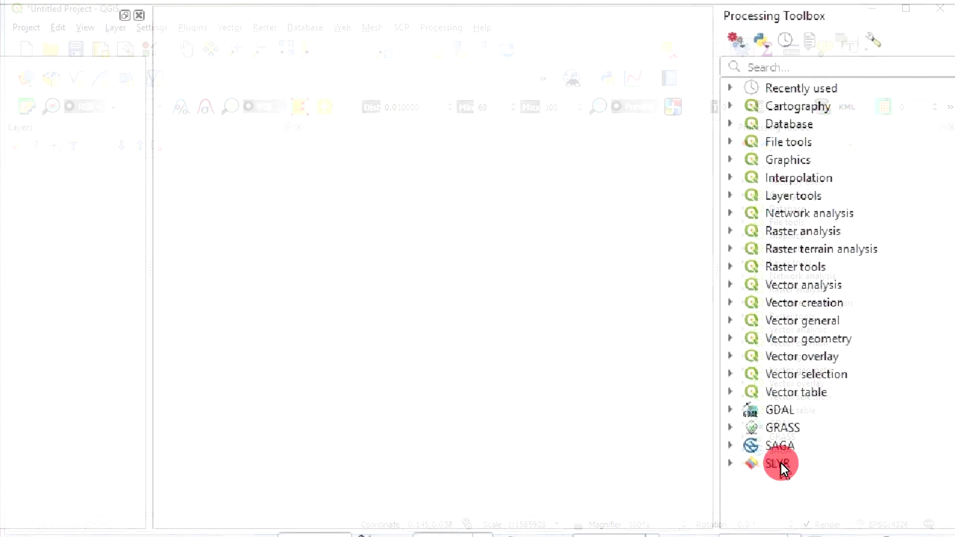
{"action": "left_click", "coordinate": [783, 464]}
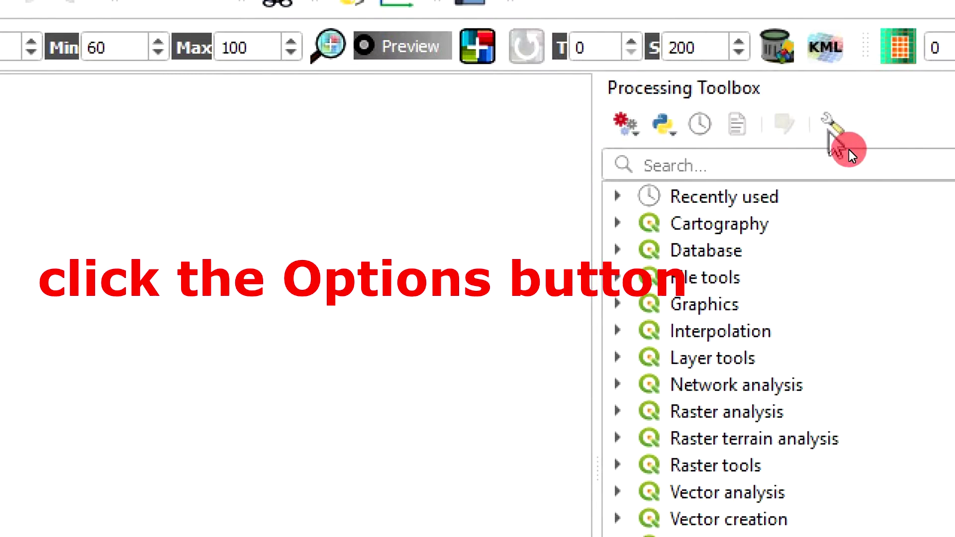
Step: Open the Processing options and expand the SLYR settings under Providers
{"action": "left_click", "coordinate": [830, 127]}
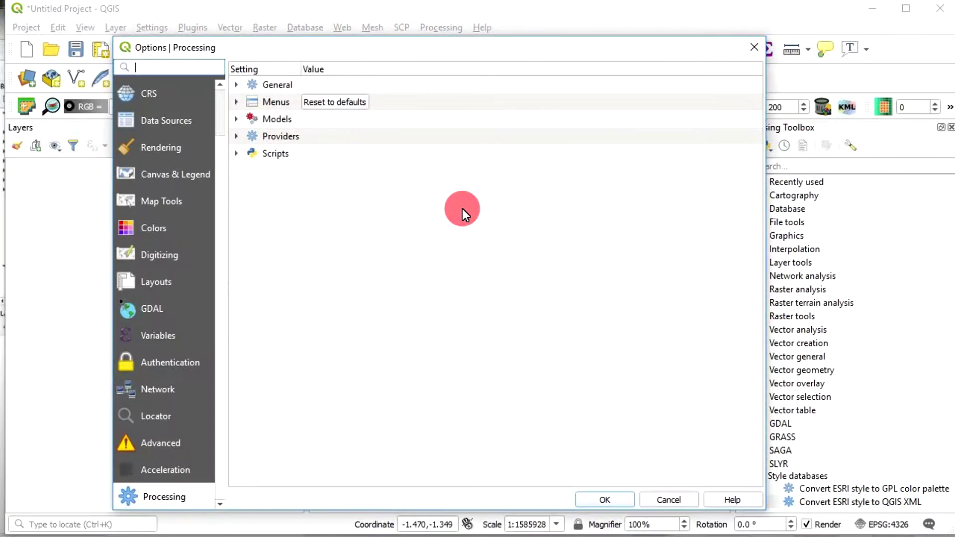
{"action": "left_click_drag", "start_coordinate": [523, 51], "coordinate": [501, 39]}
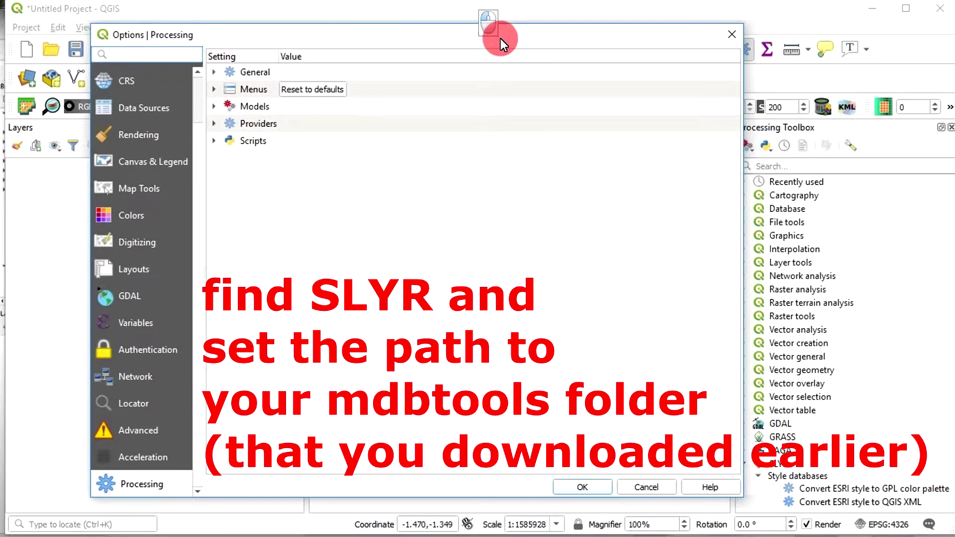
{"action": "left_click", "coordinate": [215, 124]}
{"action": "left_click", "coordinate": [229, 210]}
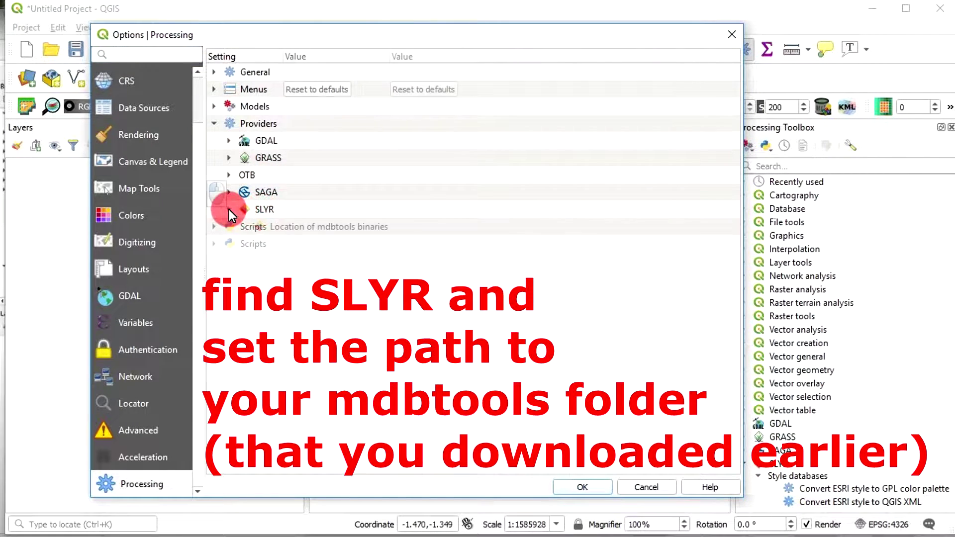
Step: Set SLYR's location of mdbtools binaries to E:/SYMBOLS/SLYR/mdbtools-win-master and accept the options
{"action": "left_click", "coordinate": [278, 226]}
{"action": "left_click", "coordinate": [410, 232]}
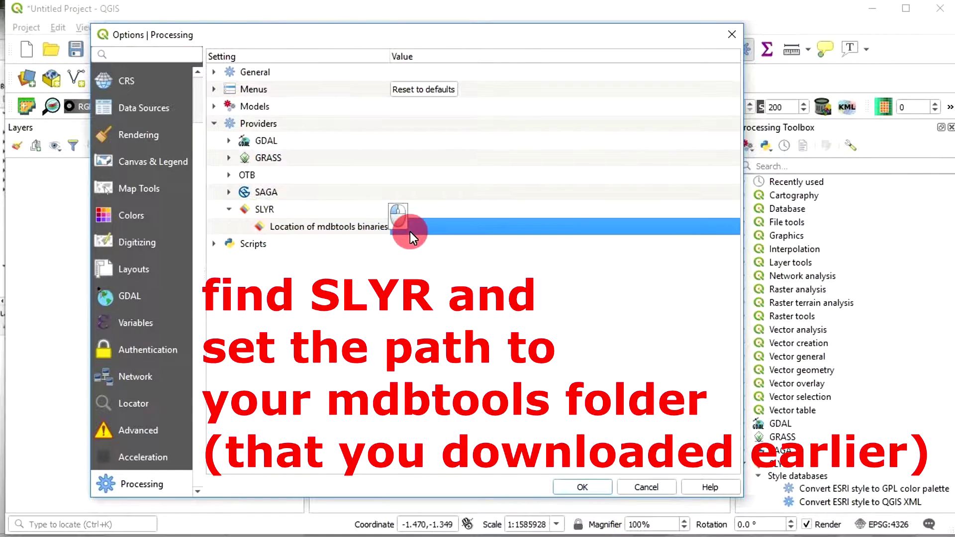
{"action": "left_click", "coordinate": [416, 231]}
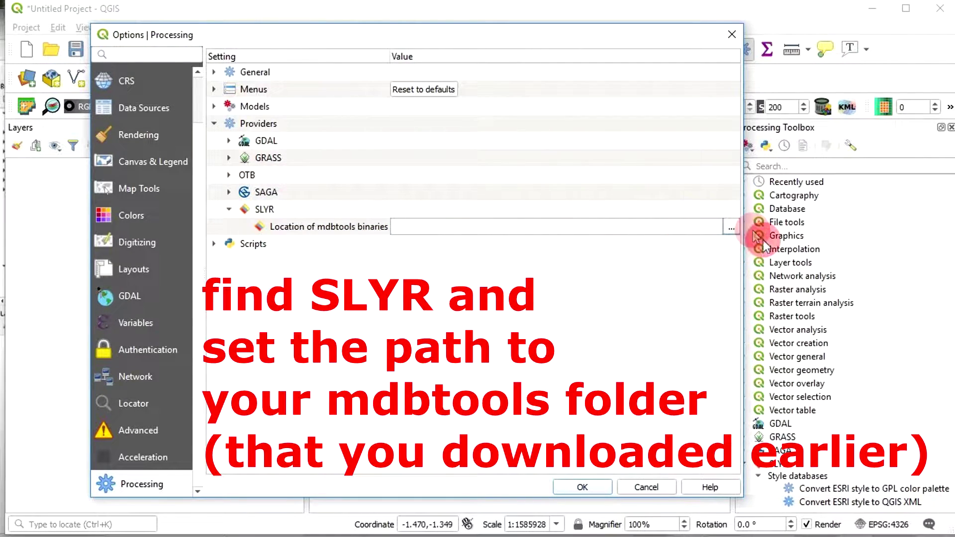
{"action": "left_click", "coordinate": [730, 230]}
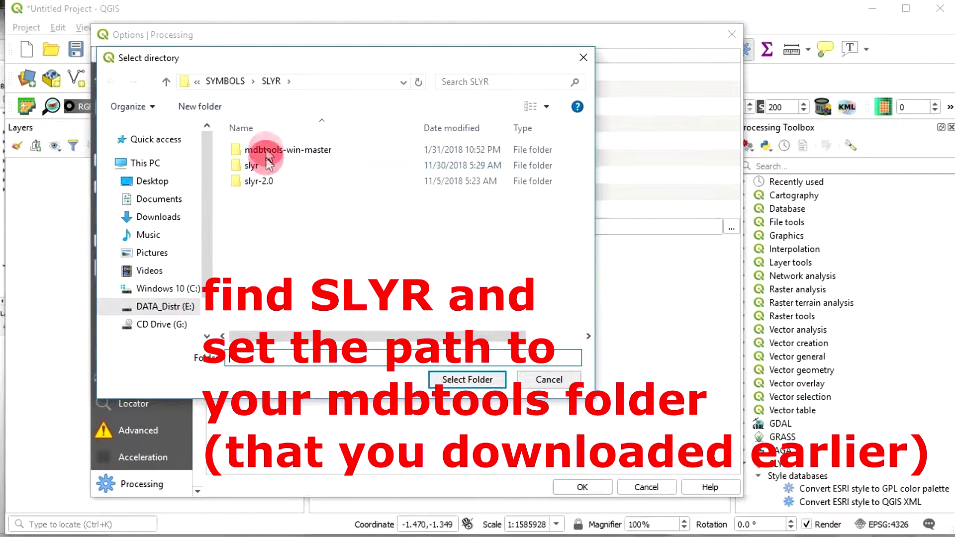
{"action": "left_click", "coordinate": [159, 307]}
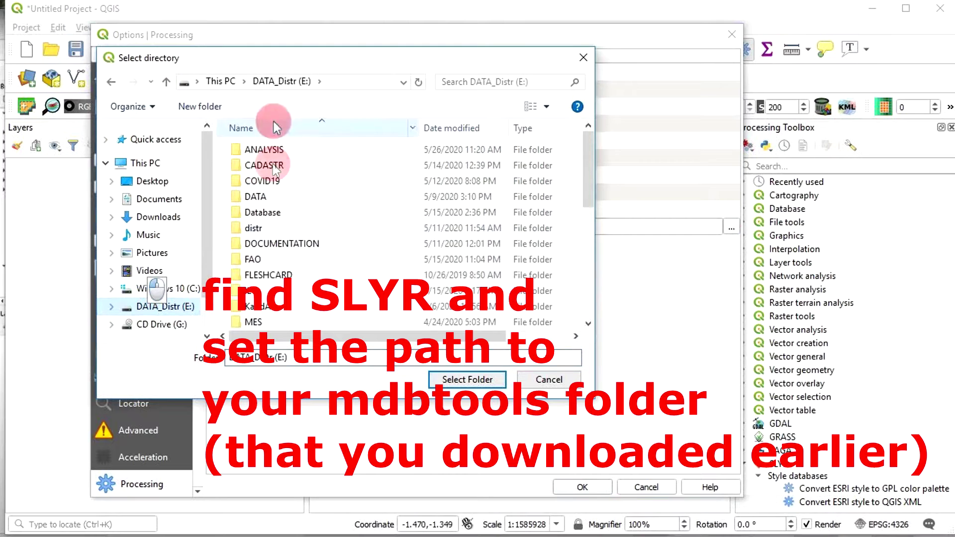
{"action": "scroll", "coordinate": [315, 257], "scroll_direction": "down", "scroll_amount": 2}
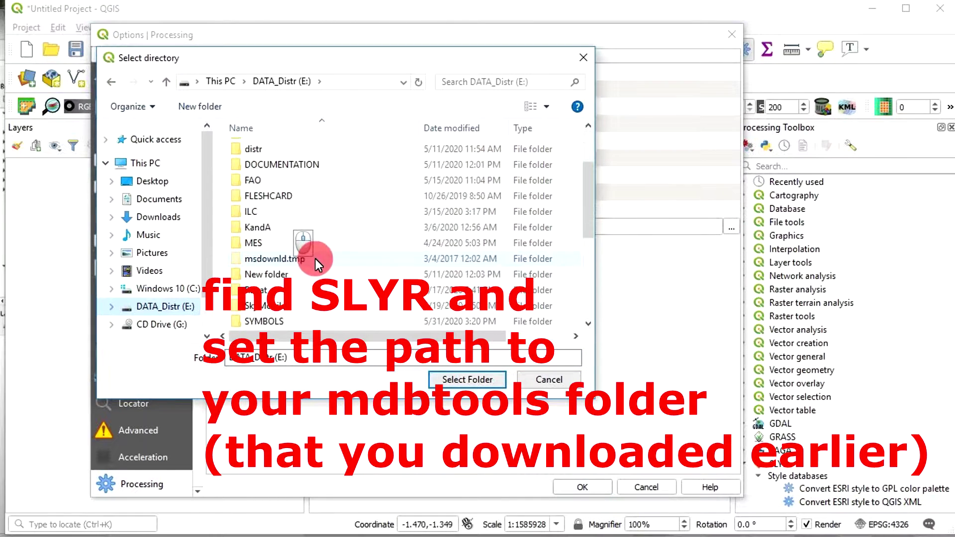
{"action": "double_click", "coordinate": [264, 321]}
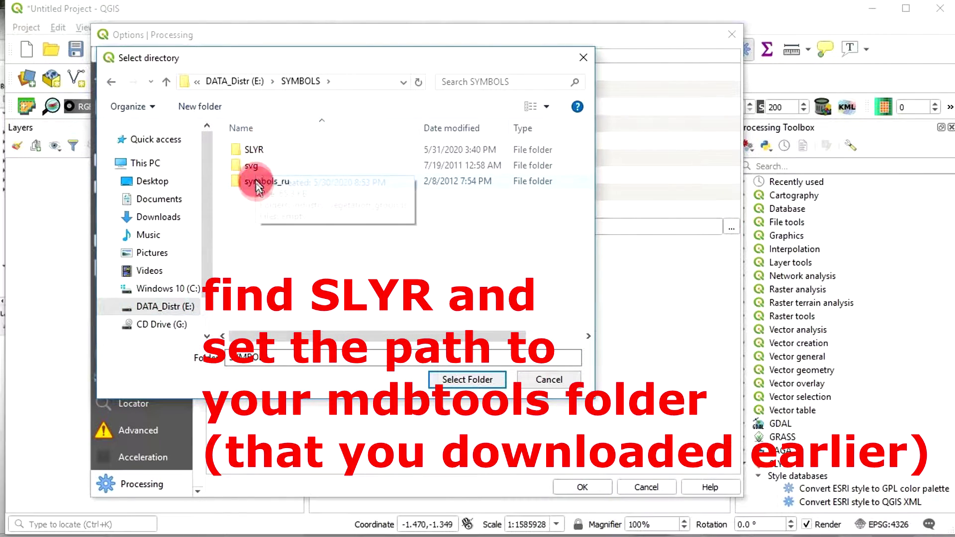
{"action": "double_click", "coordinate": [258, 155]}
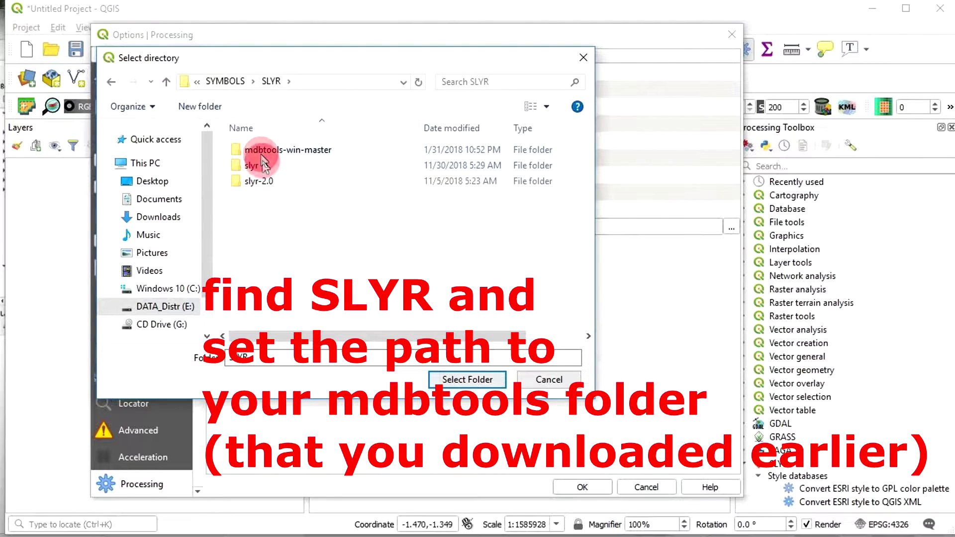
{"action": "left_click", "coordinate": [261, 150]}
{"action": "left_click", "coordinate": [450, 379]}
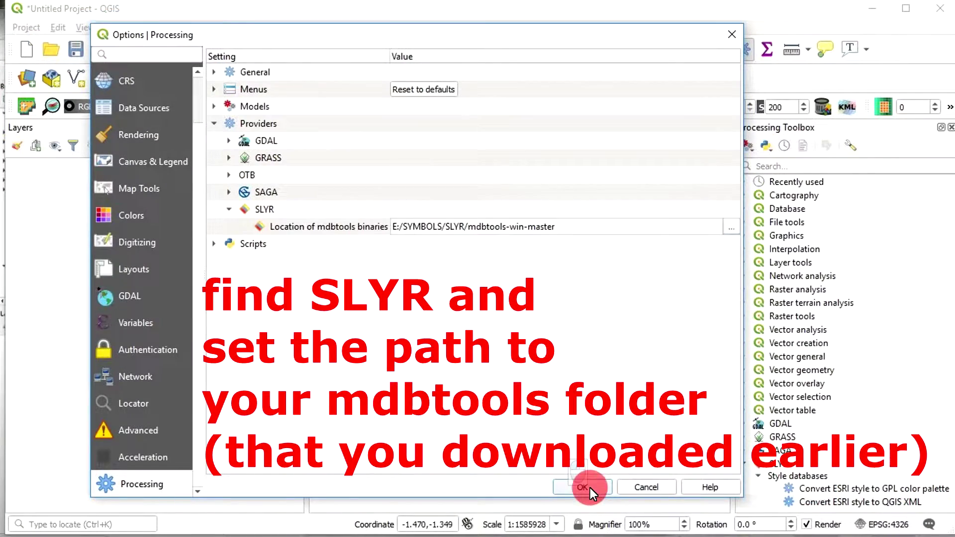
{"action": "left_click", "coordinate": [590, 488]}
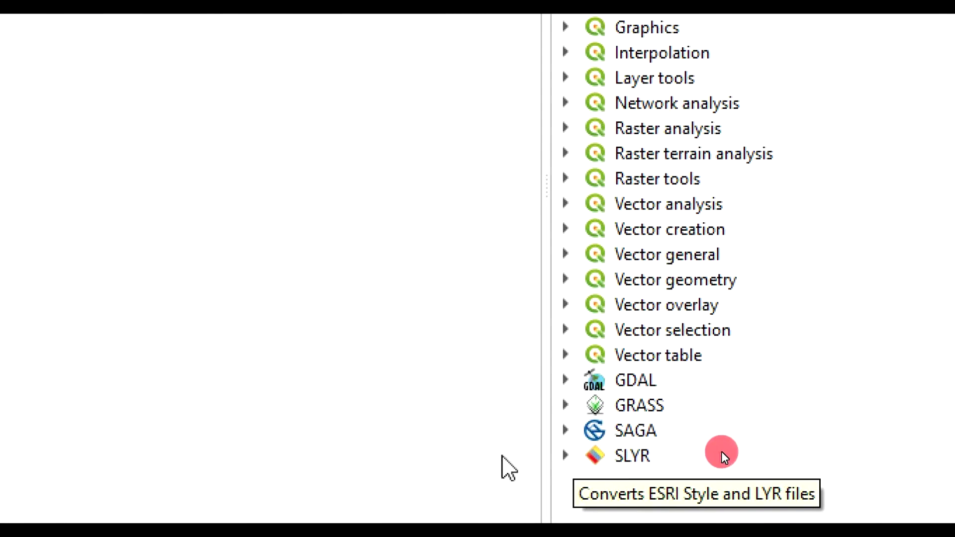
Step: Open the Convert ESRI style to QGIS XML tool from SLYR's Style databases group in the Processing Toolbox
{"action": "left_click", "coordinate": [566, 454]}
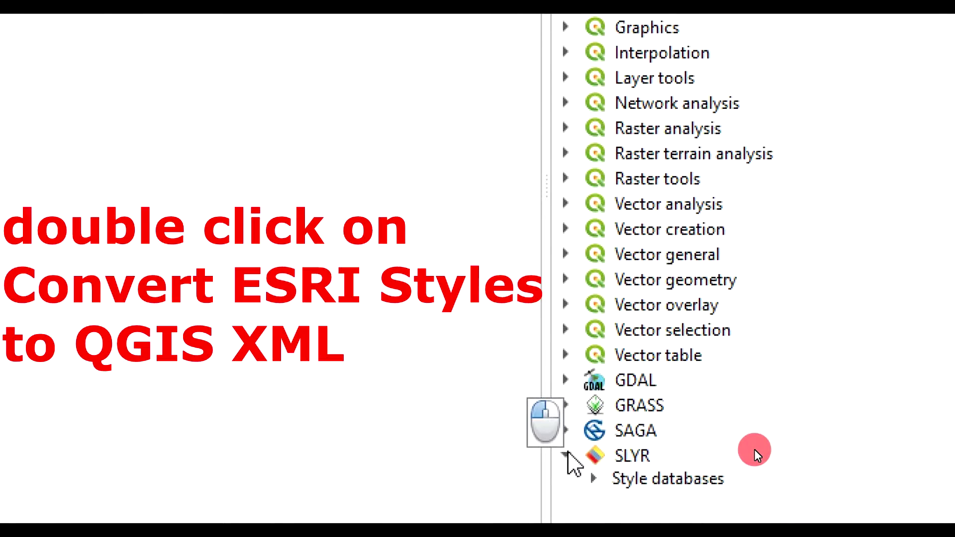
{"action": "left_click", "coordinate": [593, 479]}
{"action": "scroll", "coordinate": [749, 495], "scroll_direction": "down", "scroll_amount": 1}
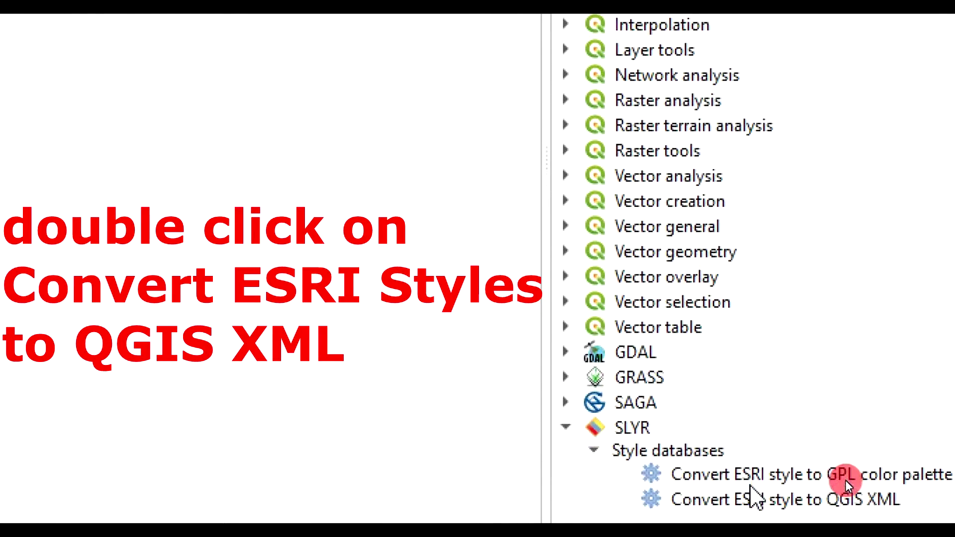
{"action": "double_click", "coordinate": [756, 488]}
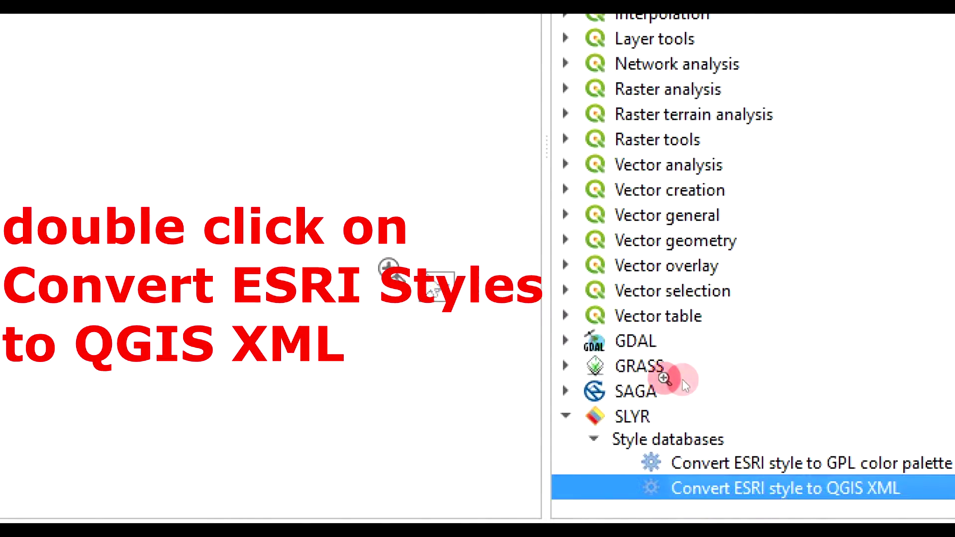
{"action": "double_click", "coordinate": [879, 480]}
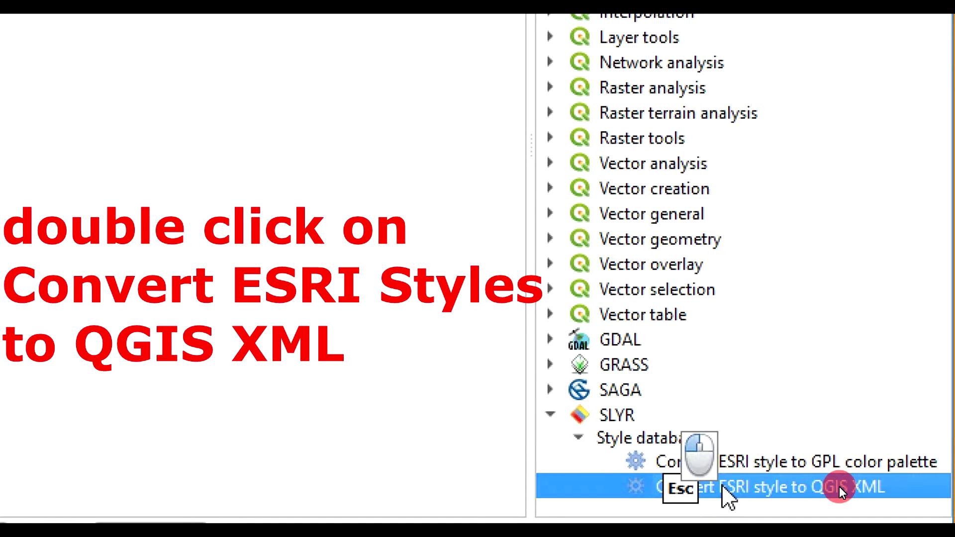
{"action": "double_click", "coordinate": [840, 487]}
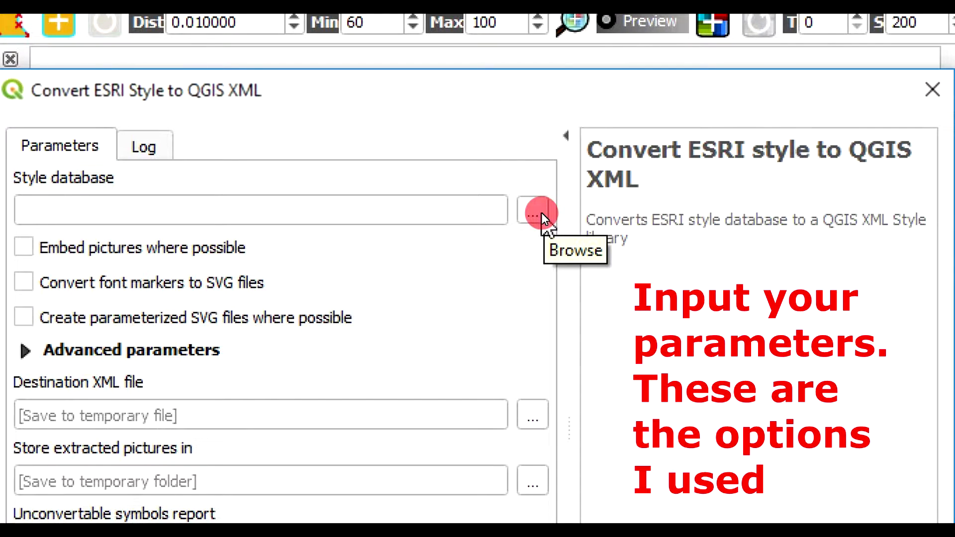
Step: Choose E:\SYMBOLS\Style_ArcGIS\S25000_2405_2007.style as the style database to convert
{"action": "left_click", "coordinate": [541, 213]}
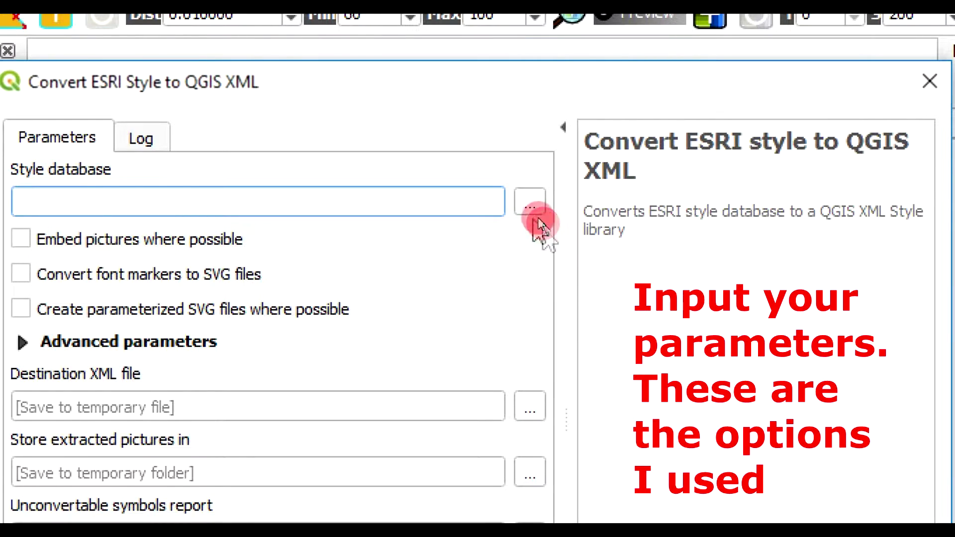
{"action": "left_click", "coordinate": [539, 202]}
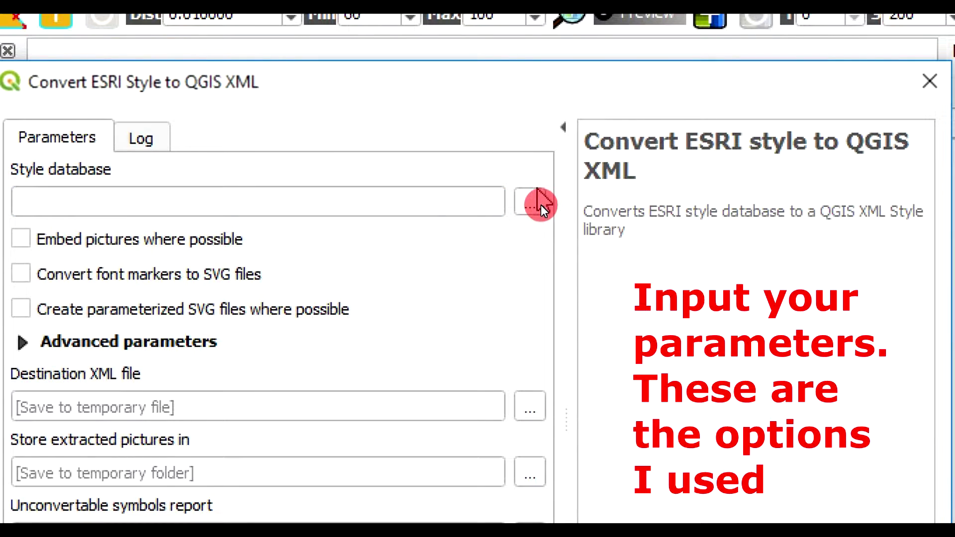
{"action": "left_click", "coordinate": [528, 209]}
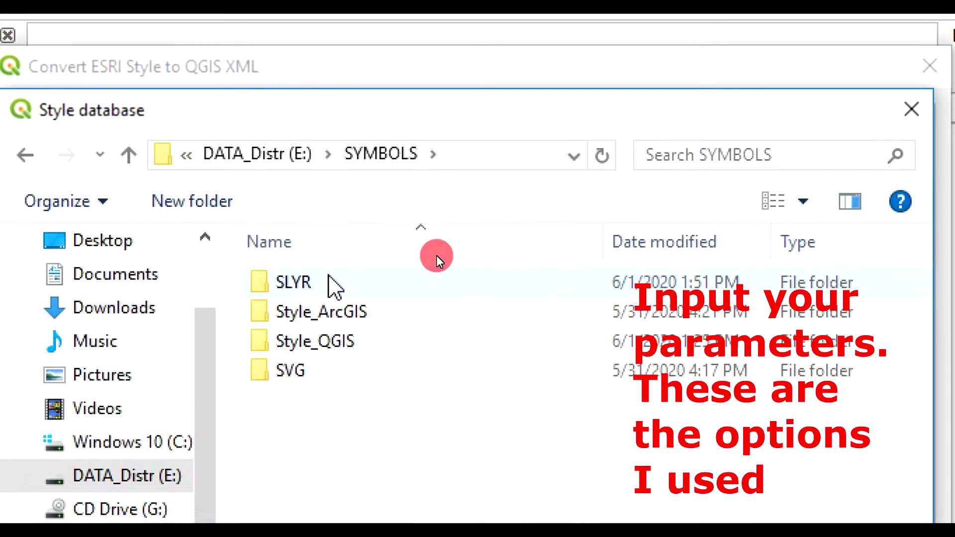
{"action": "double_click", "coordinate": [336, 316]}
{"action": "left_click", "coordinate": [438, 283]}
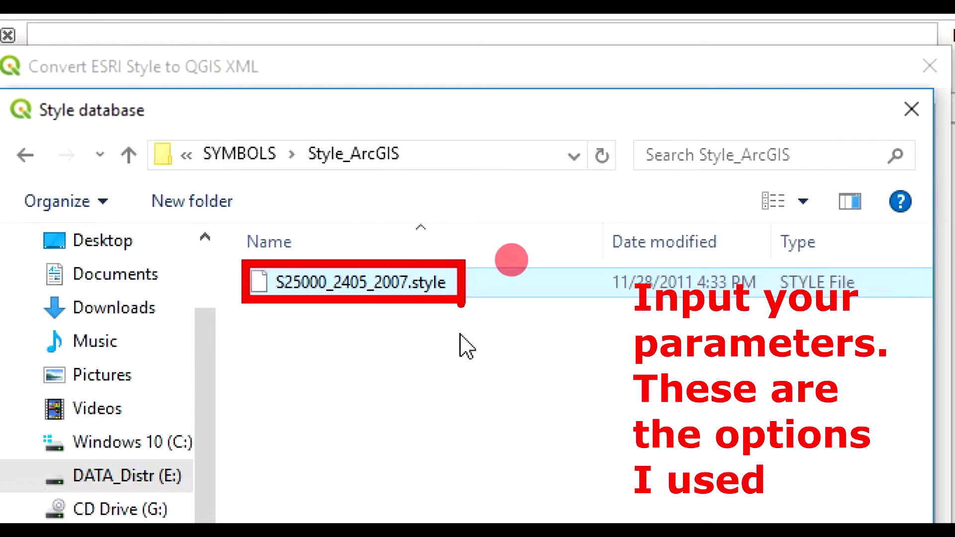
{"action": "key", "text": "Return"}
Step: Enable embedding pictures where possible and, in the advanced parameters, the use of relative paths for images
{"action": "left_click", "coordinate": [21, 223]}
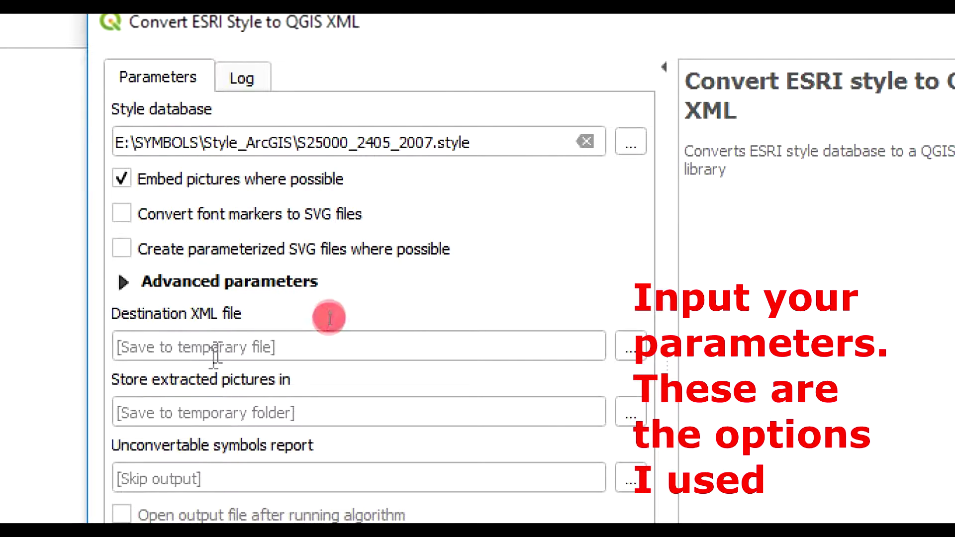
{"action": "left_click", "coordinate": [283, 281]}
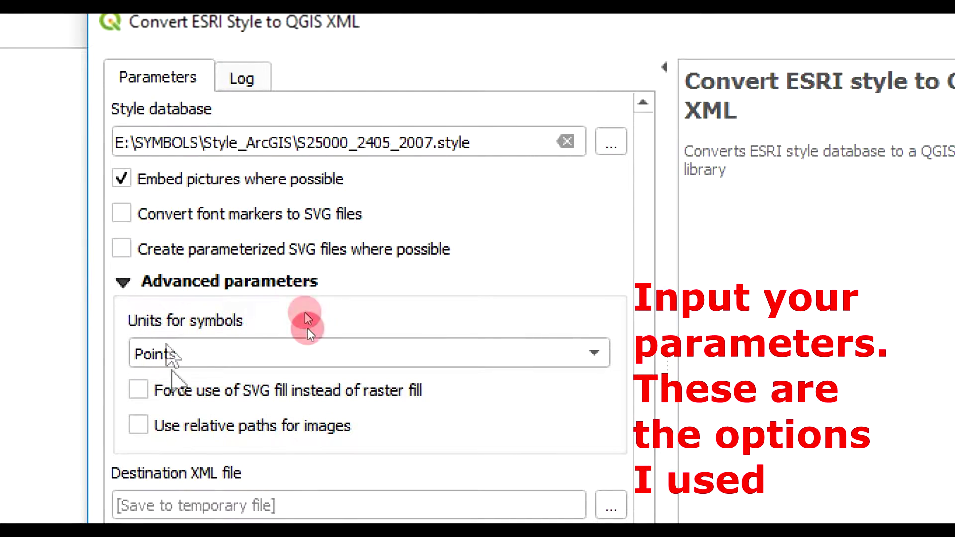
{"action": "left_click", "coordinate": [139, 427]}
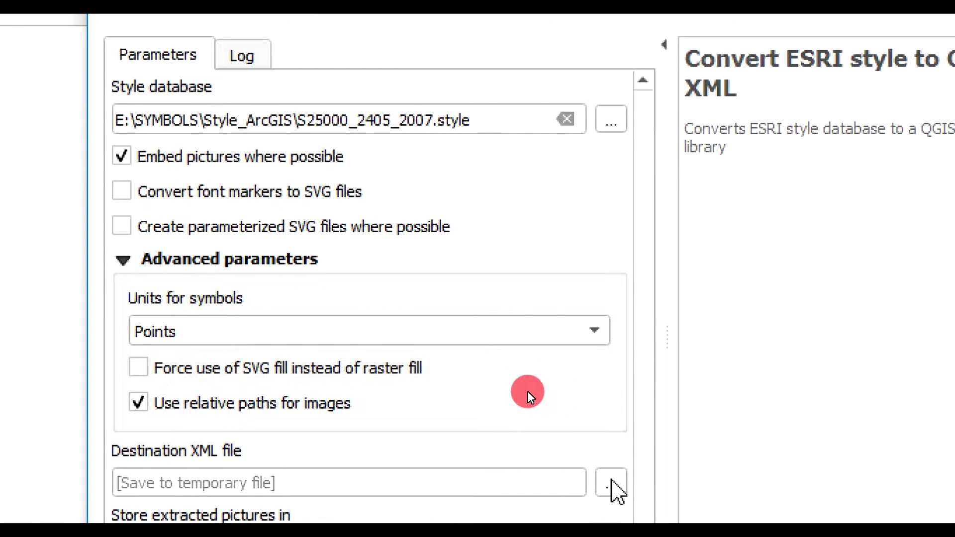
Step: Set the destination XML file to ArcGIS_Style.xml in the E:/SYMBOLS/Style_QGIS folder
{"action": "left_click", "coordinate": [612, 481]}
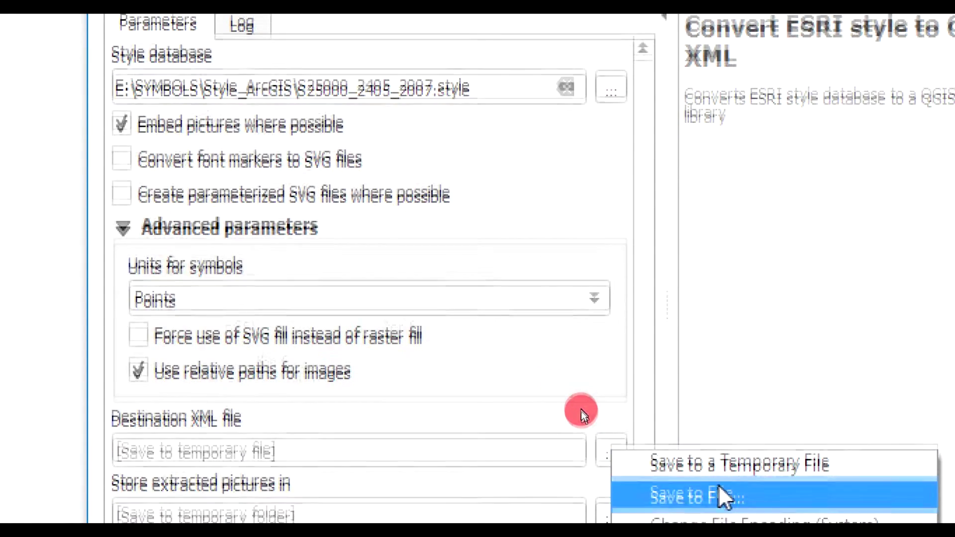
{"action": "left_click", "coordinate": [724, 492]}
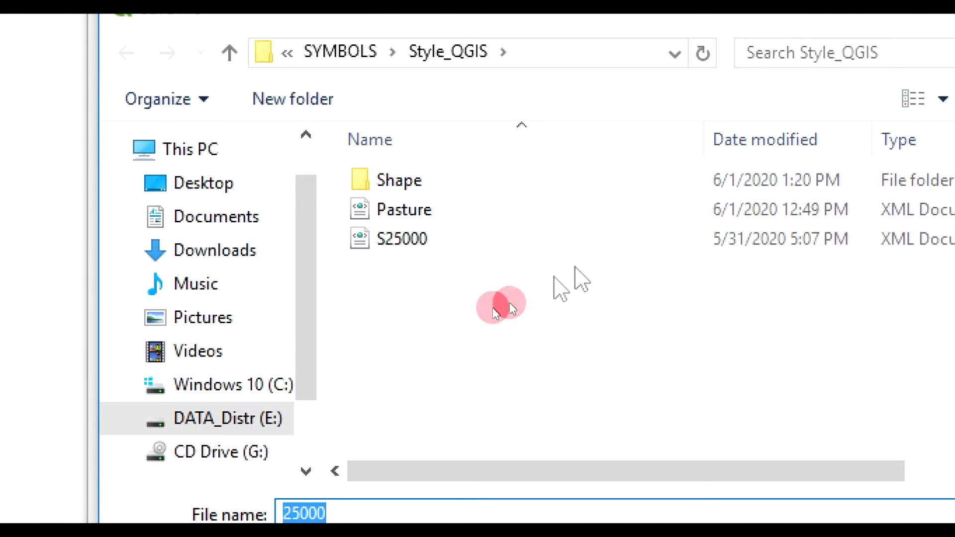
{"action": "left_click", "coordinate": [351, 51]}
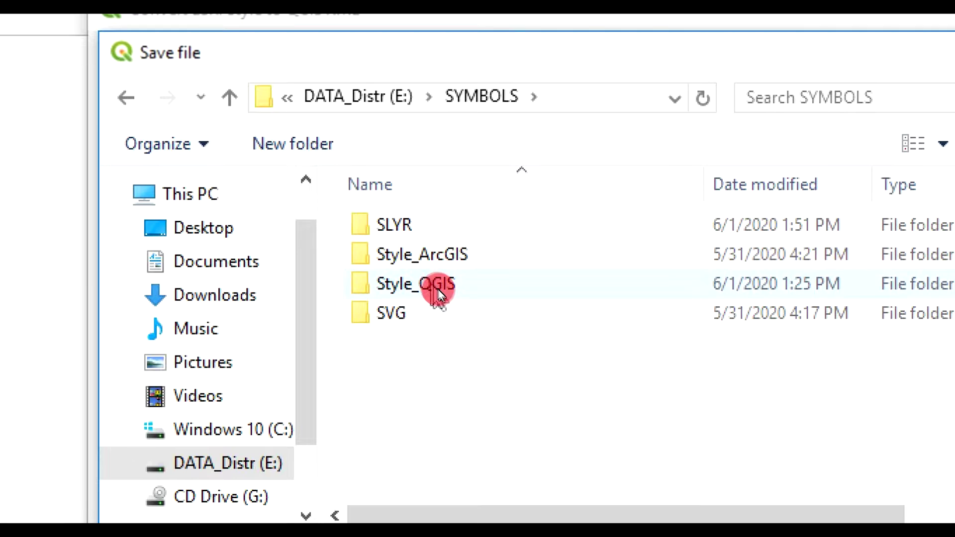
{"action": "left_click", "coordinate": [438, 291]}
{"action": "scroll", "coordinate": [650, 341], "scroll_direction": "right", "scroll_amount": 2}
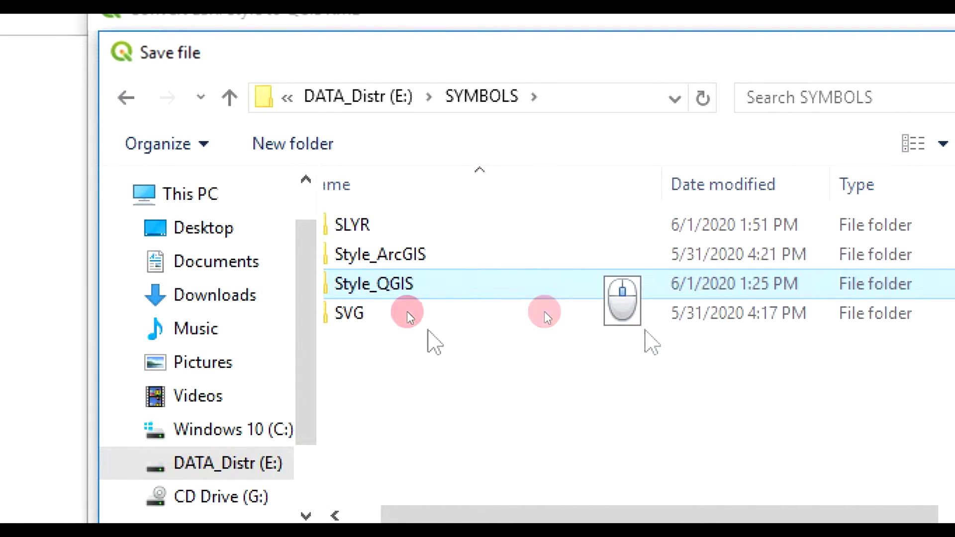
{"action": "double_click", "coordinate": [404, 283]}
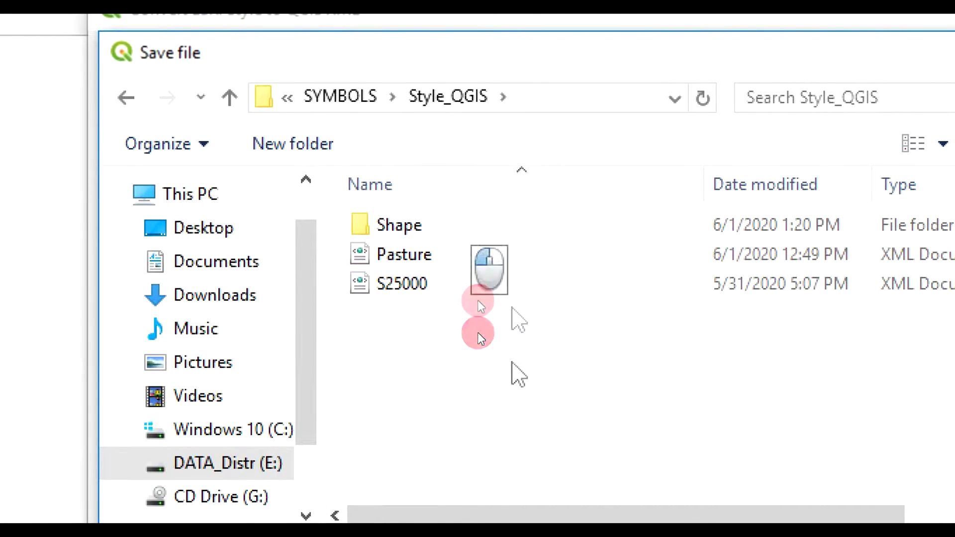
{"action": "double_click", "coordinate": [346, 464]}
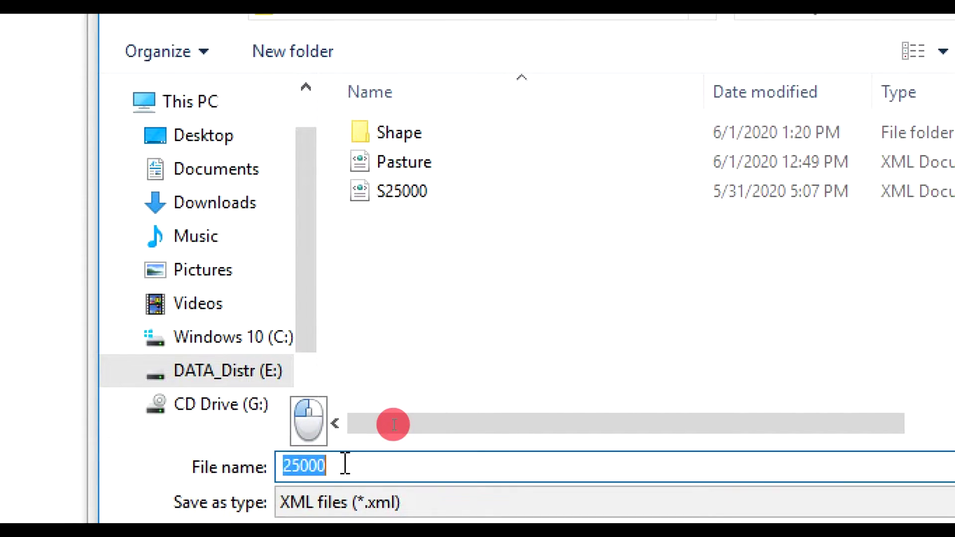
{"action": "type", "text": "ArcGIS"}
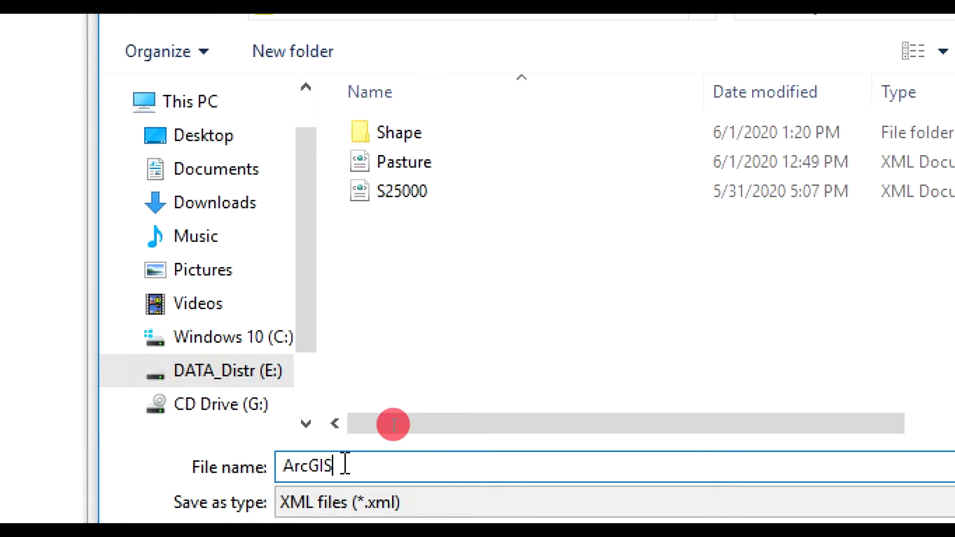
{"action": "type", "text": "_"}
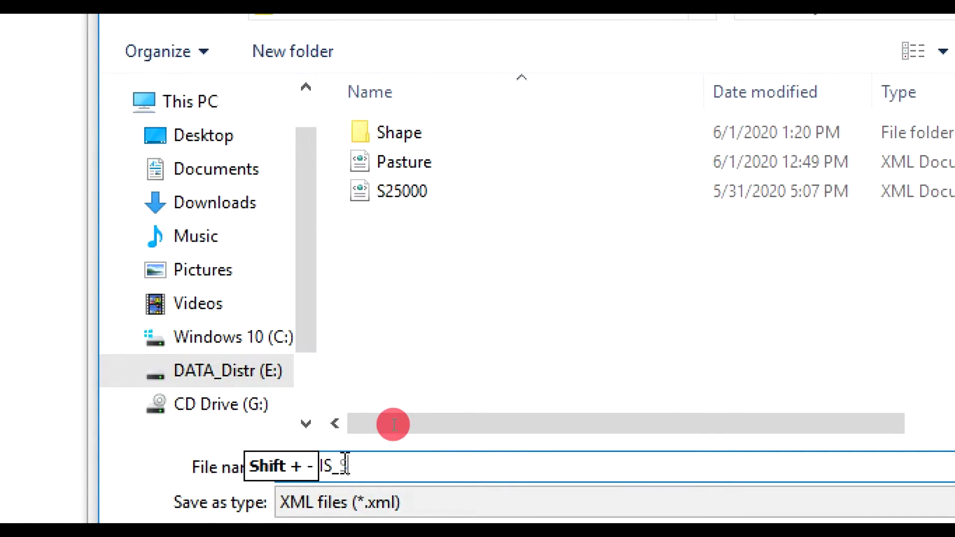
{"action": "type", "text": "Style"}
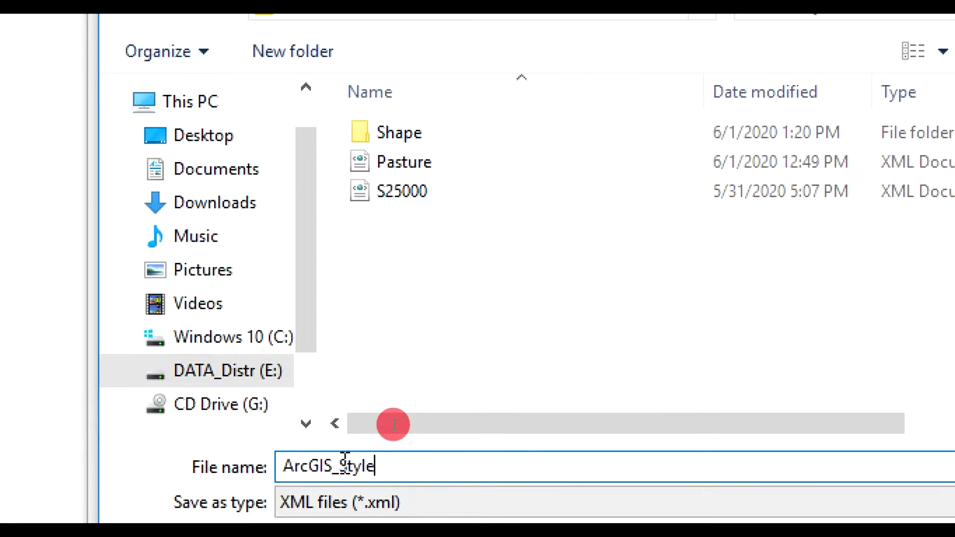
{"action": "left_click", "coordinate": [629, 473]}
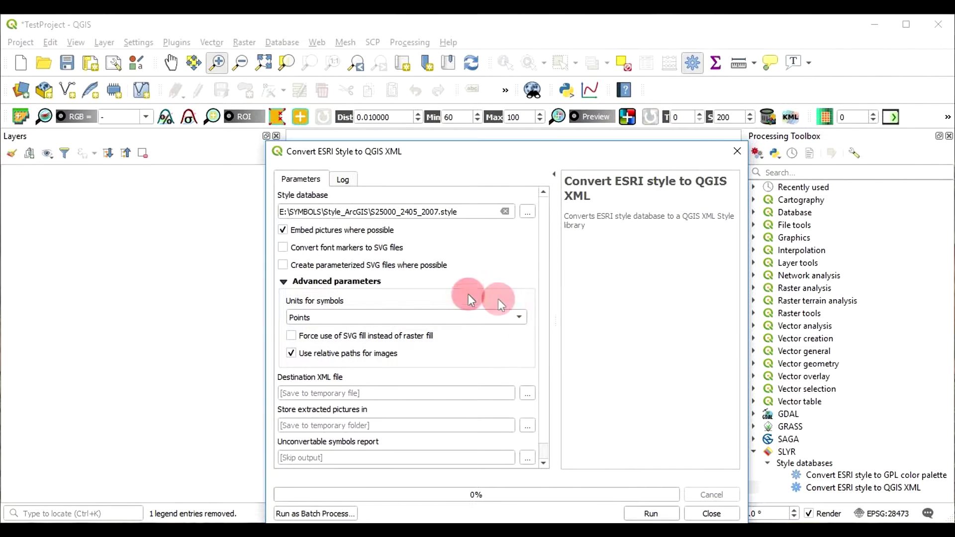
Step: Set the folder for storing extracted pictures to E:\SYMBOLS\Style_QGIS
{"action": "left_click", "coordinate": [527, 425]}
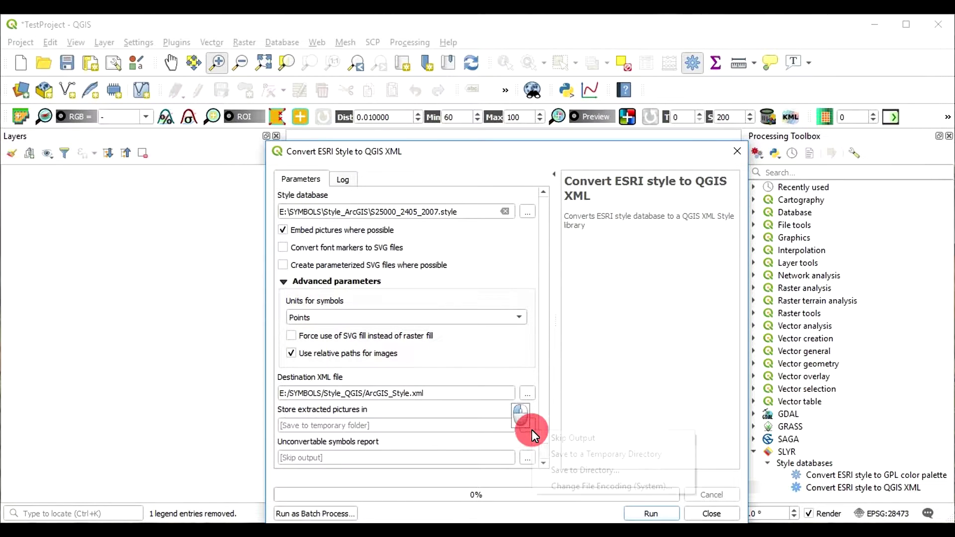
{"action": "left_click", "coordinate": [554, 470]}
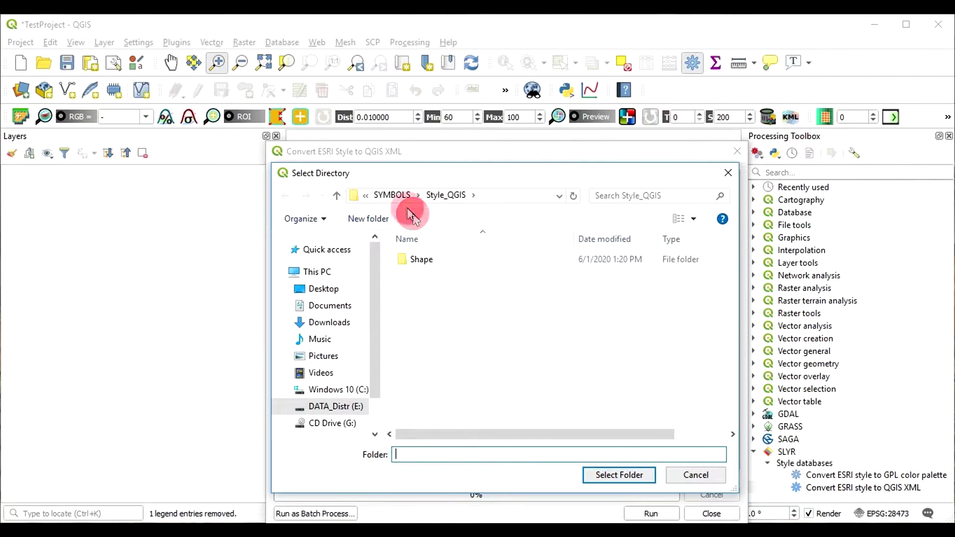
{"action": "left_click", "coordinate": [398, 197]}
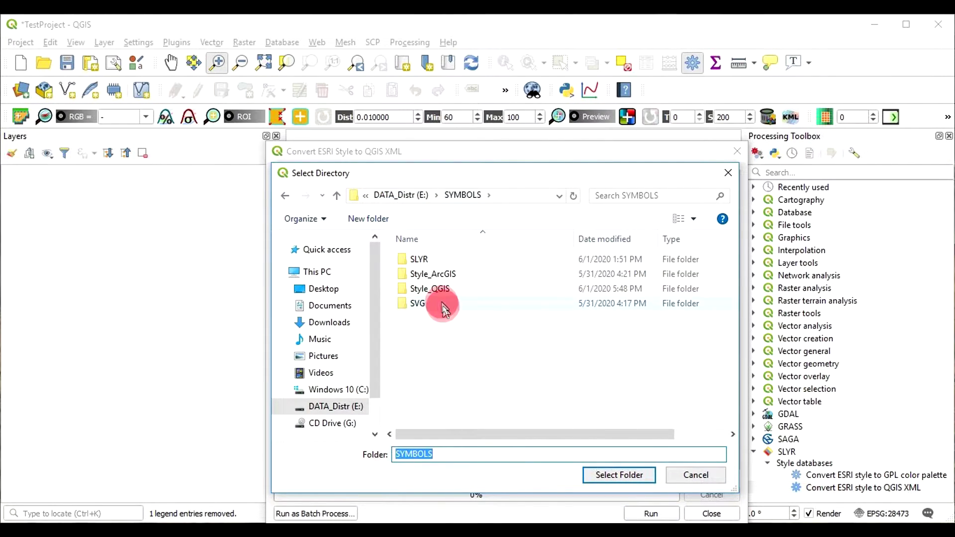
{"action": "left_click", "coordinate": [442, 301]}
{"action": "left_click", "coordinate": [441, 293]}
{"action": "left_click", "coordinate": [610, 475]}
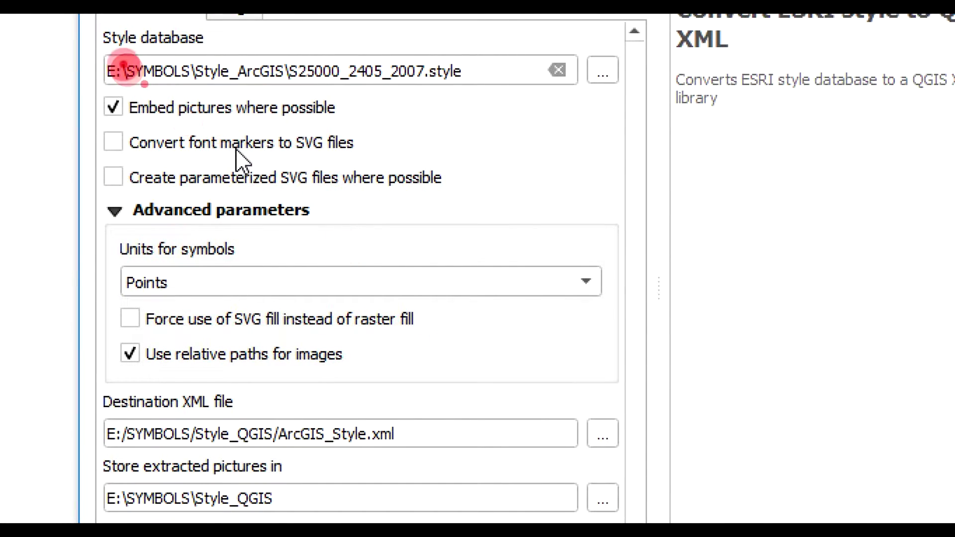
{"action": "mouse_move", "coordinate": [98, 43]}
{"action": "left_mouse_down"}
{"action": "mouse_move", "coordinate": [267, 47]}
{"action": "mouse_move", "coordinate": [624, 84]}
{"action": "mouse_move", "coordinate": [627, 92]}
{"action": "left_mouse_up"}
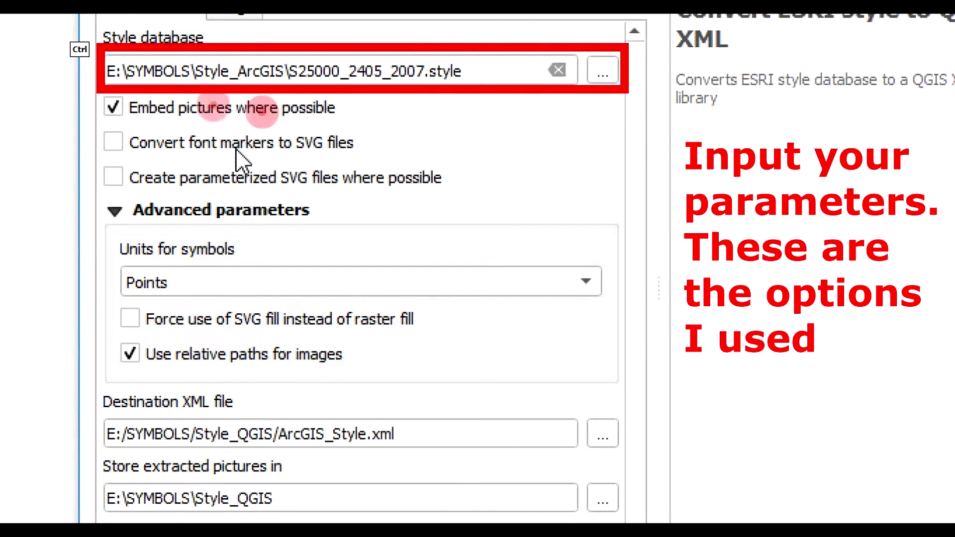
{"action": "mouse_move", "coordinate": [98, 85]}
{"action": "left_mouse_down"}
{"action": "mouse_move", "coordinate": [223, 107]}
{"action": "mouse_move", "coordinate": [363, 119]}
{"action": "mouse_move", "coordinate": [375, 112]}
{"action": "mouse_move", "coordinate": [379, 130]}
{"action": "left_mouse_up"}
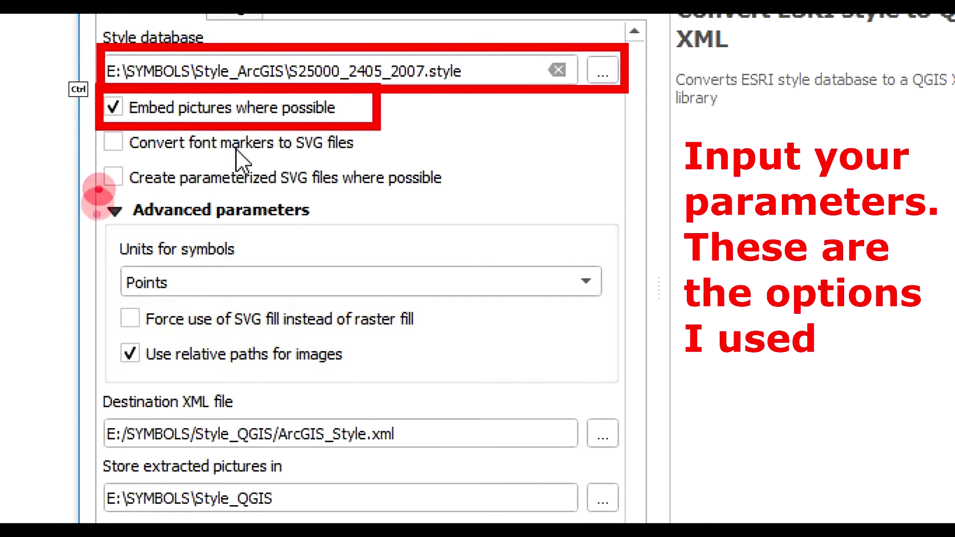
{"action": "mouse_move", "coordinate": [92, 322]}
{"action": "left_mouse_down"}
{"action": "mouse_move", "coordinate": [377, 365]}
{"action": "mouse_move", "coordinate": [405, 381]}
{"action": "left_mouse_up"}
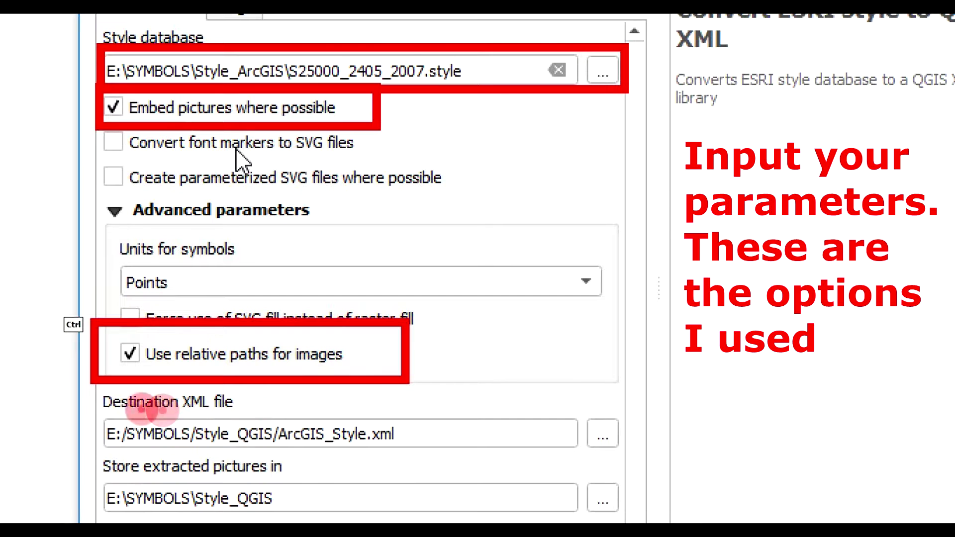
{"action": "mouse_move", "coordinate": [96, 392]}
{"action": "left_mouse_down"}
{"action": "mouse_move", "coordinate": [368, 478]}
{"action": "mouse_move", "coordinate": [636, 517]}
{"action": "left_mouse_up"}
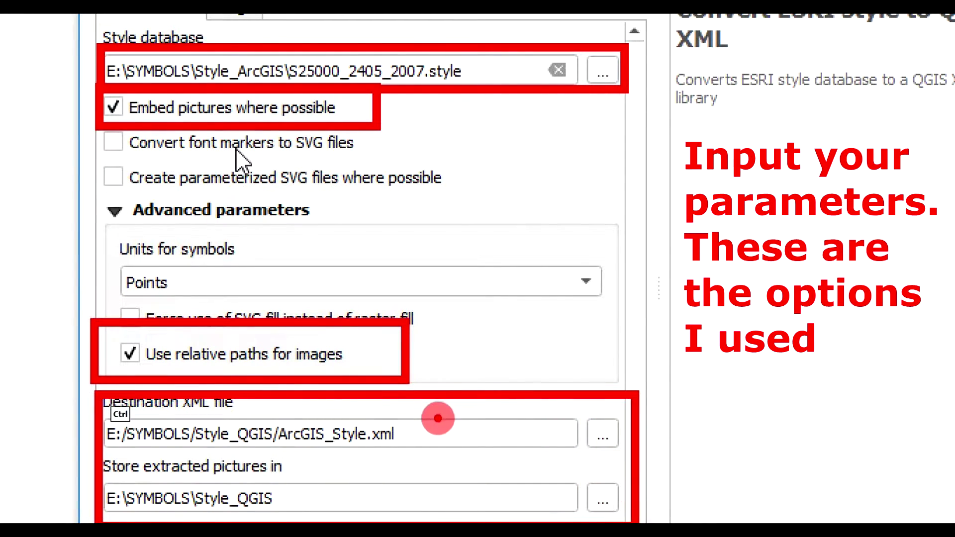
{"action": "key", "text": "ctrl+Escape"}
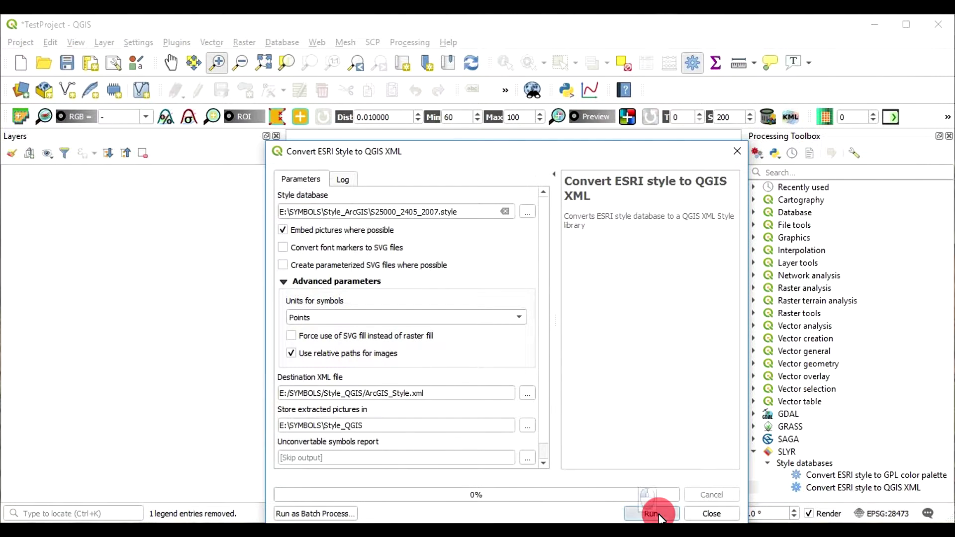
Step: Run the ESRI style to QGIS XML conversion and open the Style Manager
{"action": "left_click", "coordinate": [652, 514]}
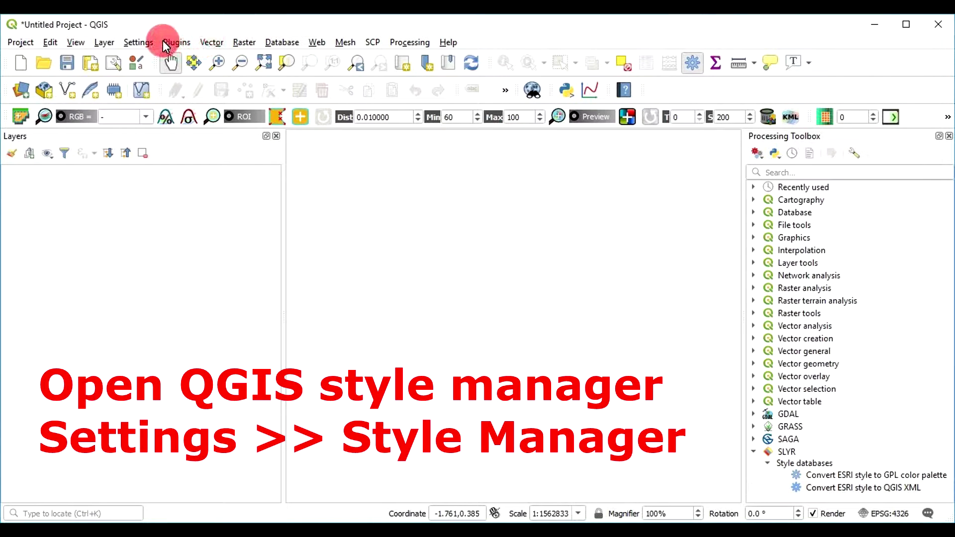
{"action": "left_click", "coordinate": [139, 43]}
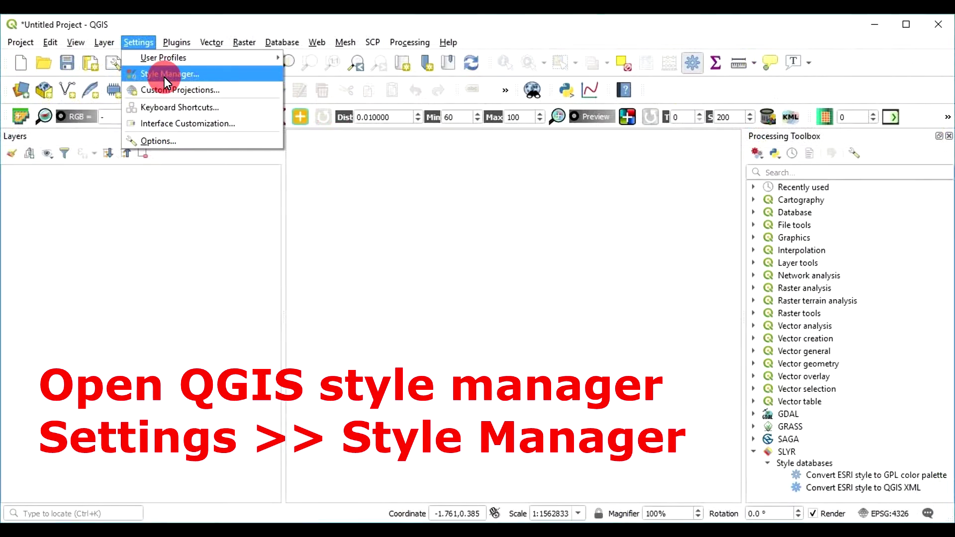
{"action": "left_click", "coordinate": [164, 77]}
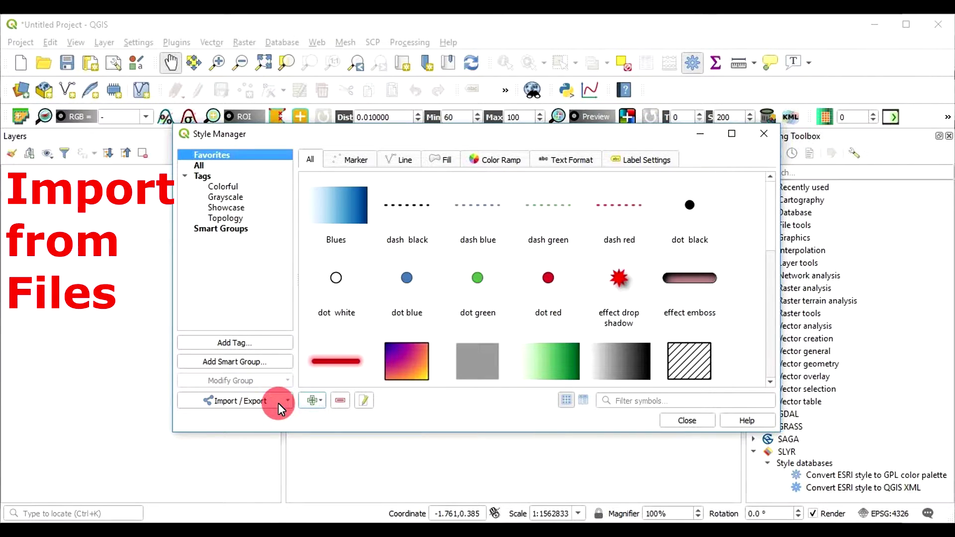
{"action": "left_click", "coordinate": [282, 401]}
{"action": "key", "text": "ctrl"}
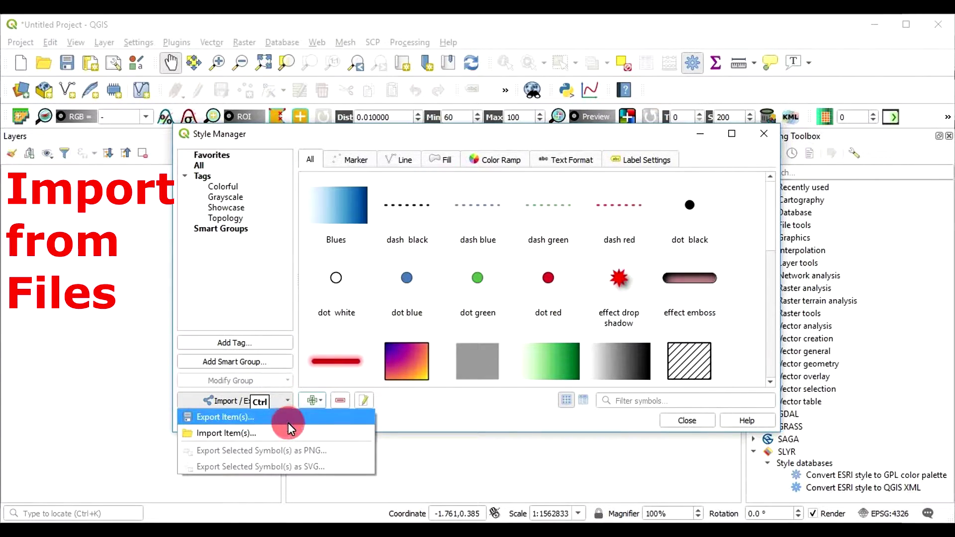
{"action": "key", "text": "Escape"}
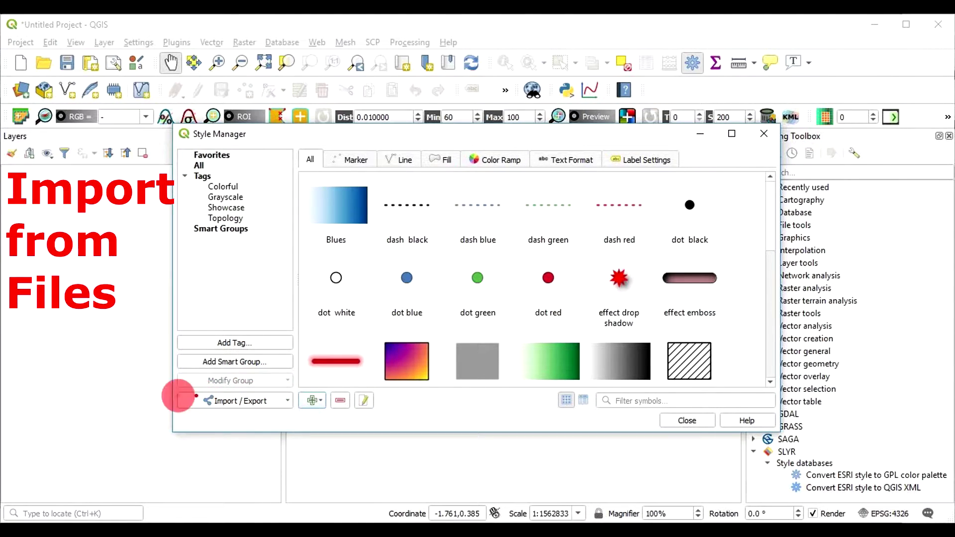
{"action": "key", "text": "ctrl"}
{"action": "left_click_drag", "start_coordinate": [172, 389], "coordinate": [297, 413]}
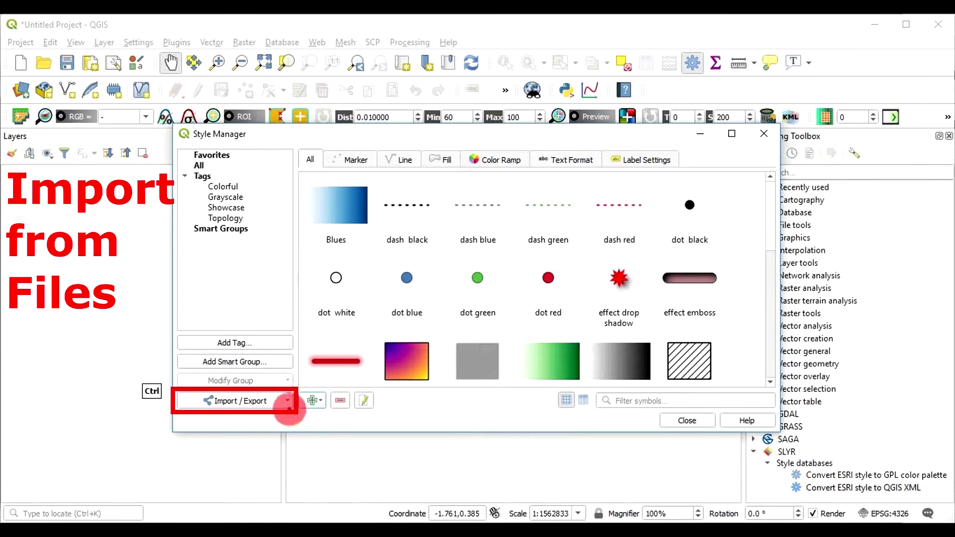
Step: Start importing items into the Style Manager and load S25000.xml from the E:\SYMBOLS\Style_QGIS folder
{"action": "left_click", "coordinate": [286, 401]}
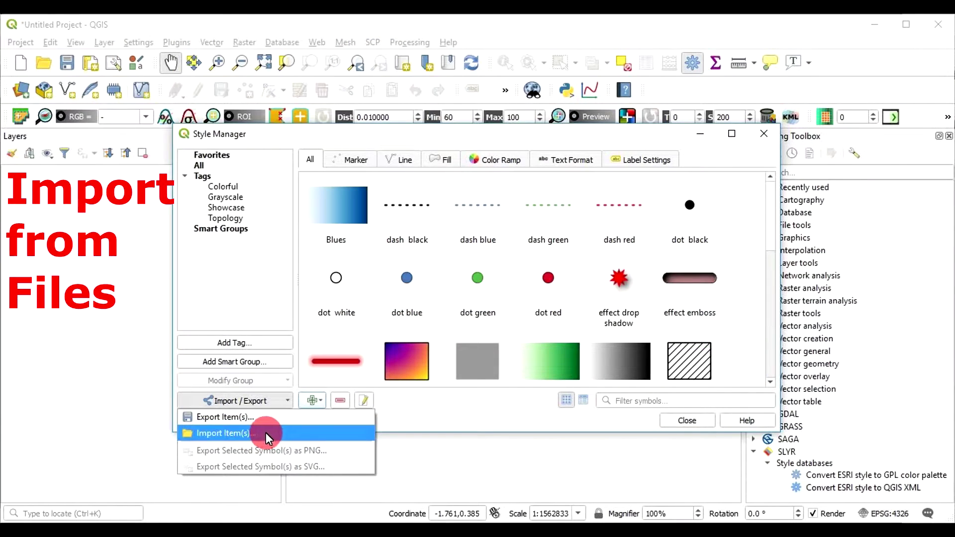
{"action": "left_click", "coordinate": [267, 433]}
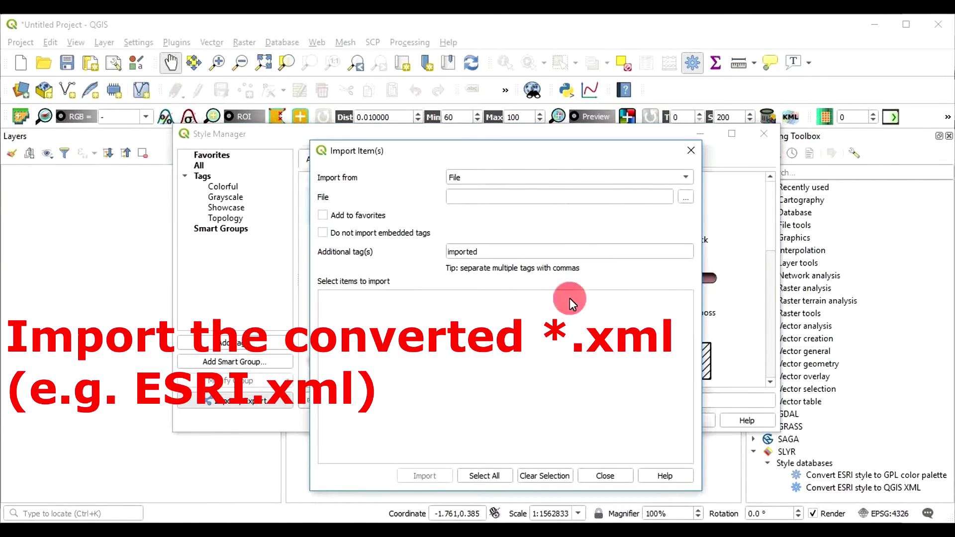
{"action": "left_click_drag", "start_coordinate": [563, 152], "coordinate": [510, 140]}
{"action": "left_click", "coordinate": [600, 168]}
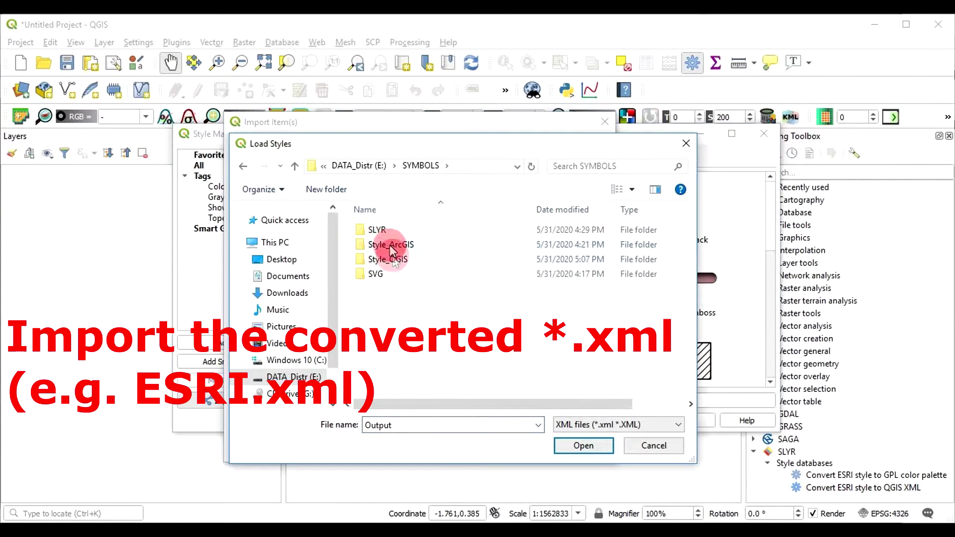
{"action": "double_click", "coordinate": [393, 258]}
{"action": "left_click", "coordinate": [381, 232]}
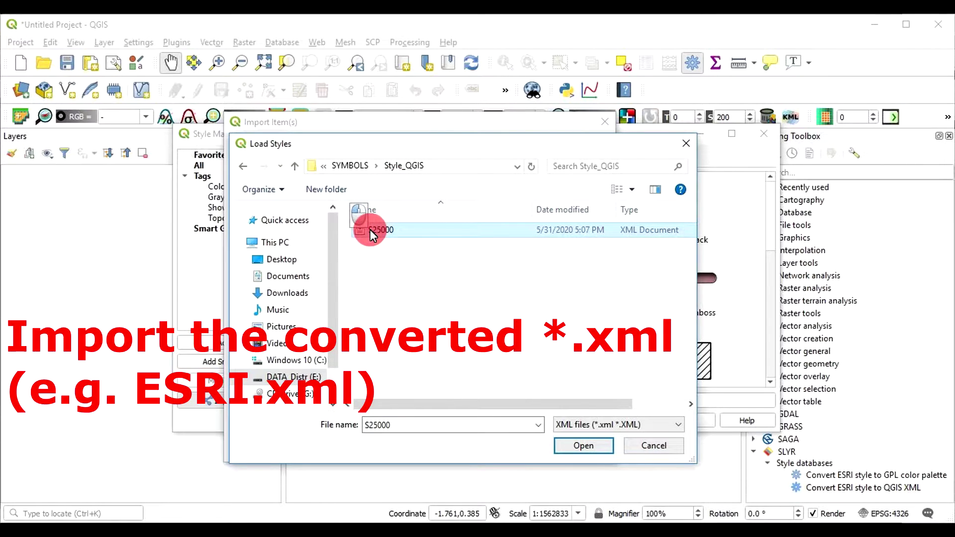
{"action": "left_click", "coordinate": [602, 448]}
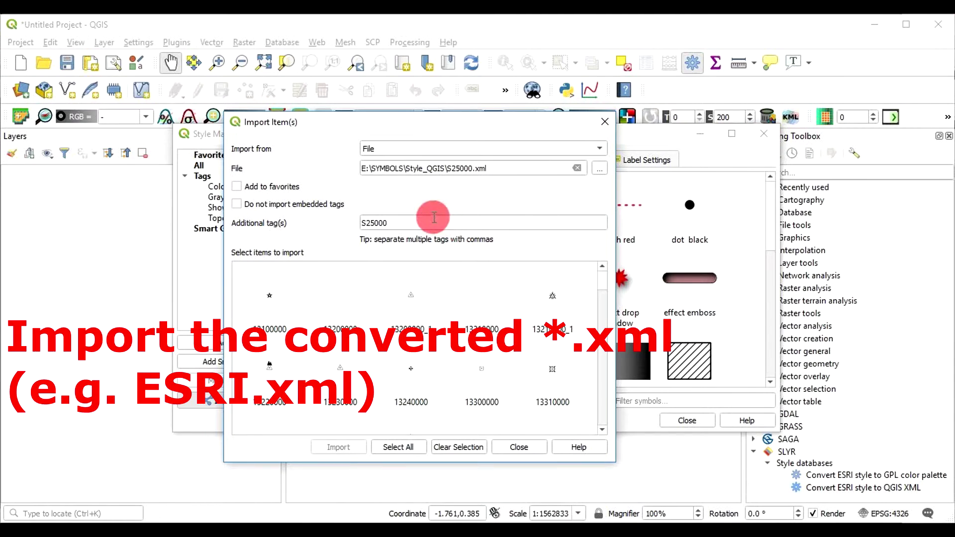
Step: Set the additional tag for the imported items to S25000_ArcGIS
{"action": "left_click", "coordinate": [436, 220]}
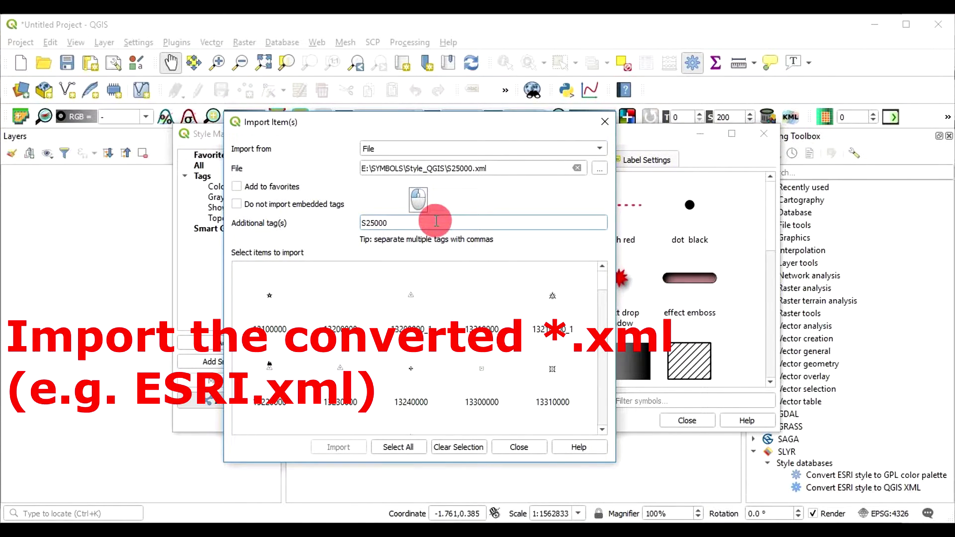
{"action": "type", "text": "_"}
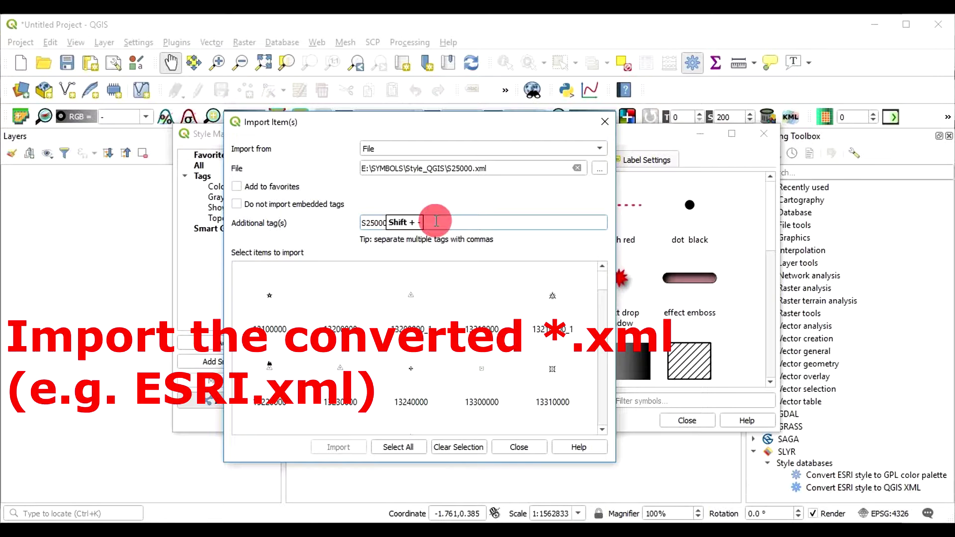
{"action": "type", "text": "ArcGIS"}
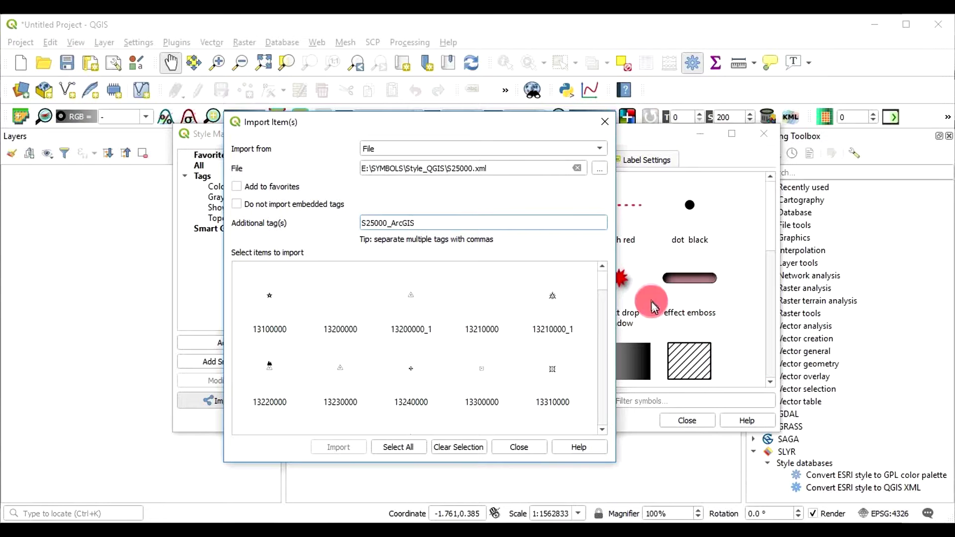
Step: Select all symbols in the file and import them, overwriting every existing symbol with the same name
{"action": "left_click", "coordinate": [605, 298]}
{"action": "left_click_drag", "start_coordinate": [605, 296], "coordinate": [609, 414]}
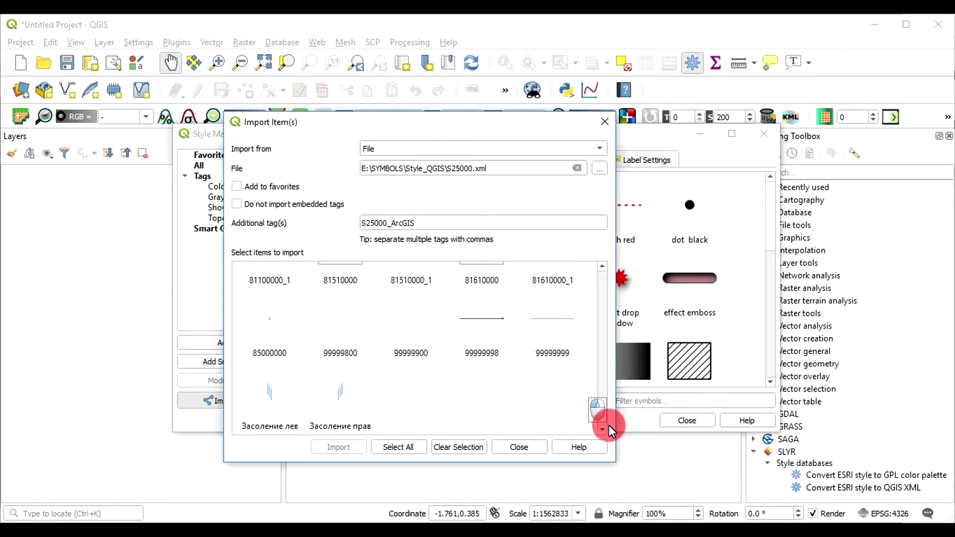
{"action": "left_click", "coordinate": [401, 447]}
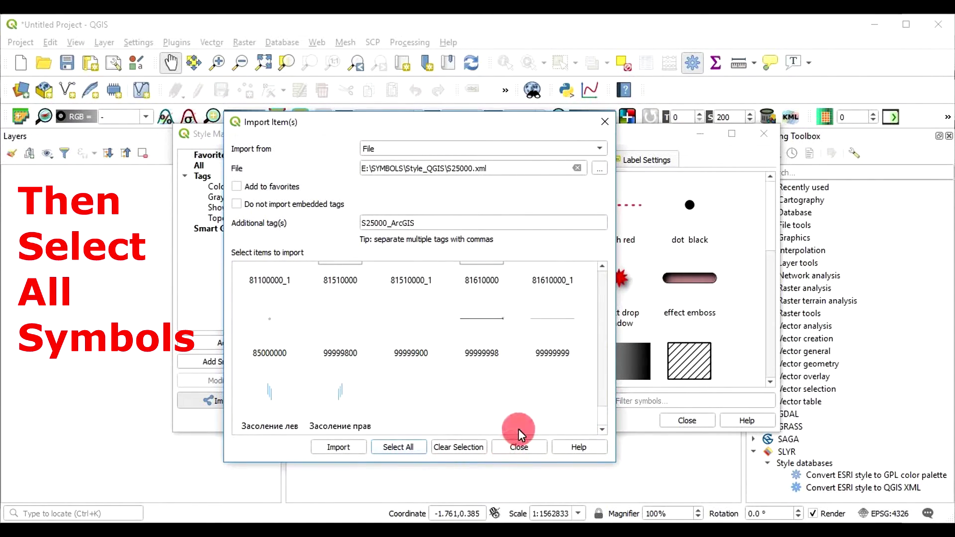
{"action": "scroll", "coordinate": [603, 415], "scroll_direction": "up", "scroll_amount": 5}
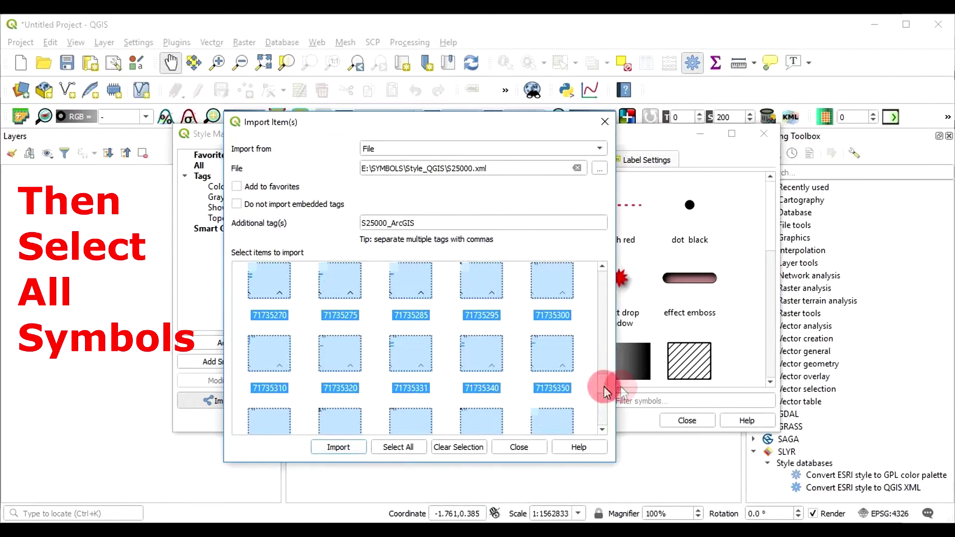
{"action": "left_click_drag", "start_coordinate": [608, 378], "coordinate": [601, 420]}
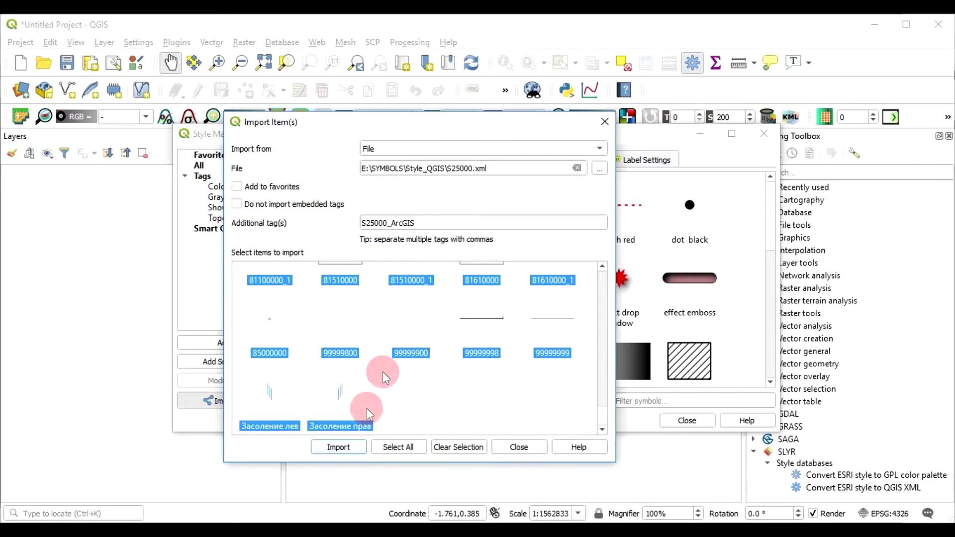
{"action": "left_click", "coordinate": [342, 447]}
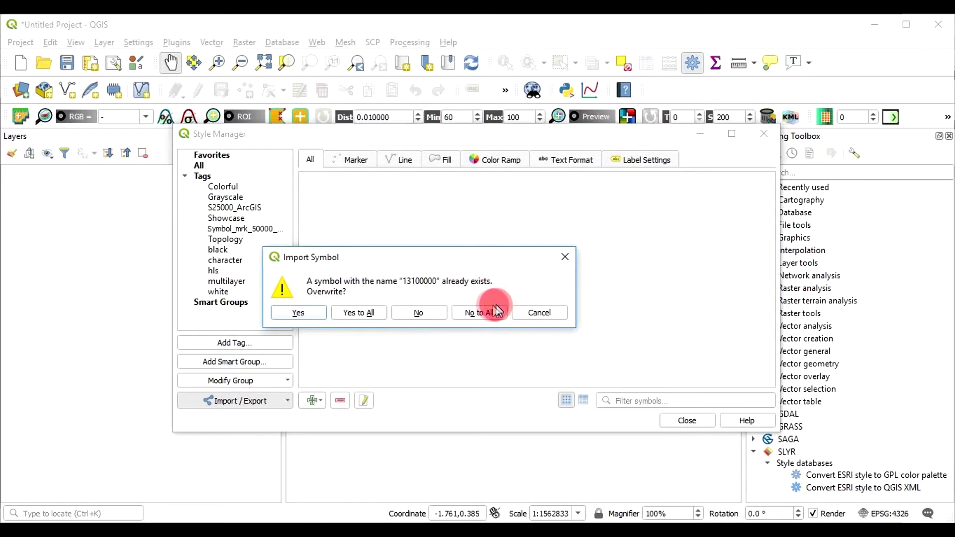
{"action": "left_click", "coordinate": [360, 313]}
Step: Review the imported marker, line and fill symbols filed under the S25000_ArcGIS tag
{"action": "scroll", "coordinate": [492, 286], "scroll_direction": "down", "scroll_amount": 20}
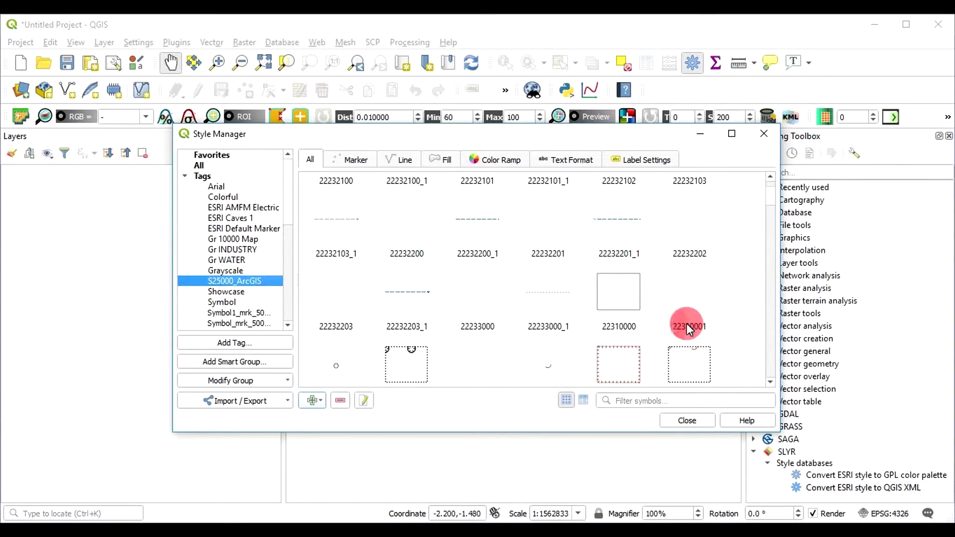
{"action": "left_click", "coordinate": [352, 164]}
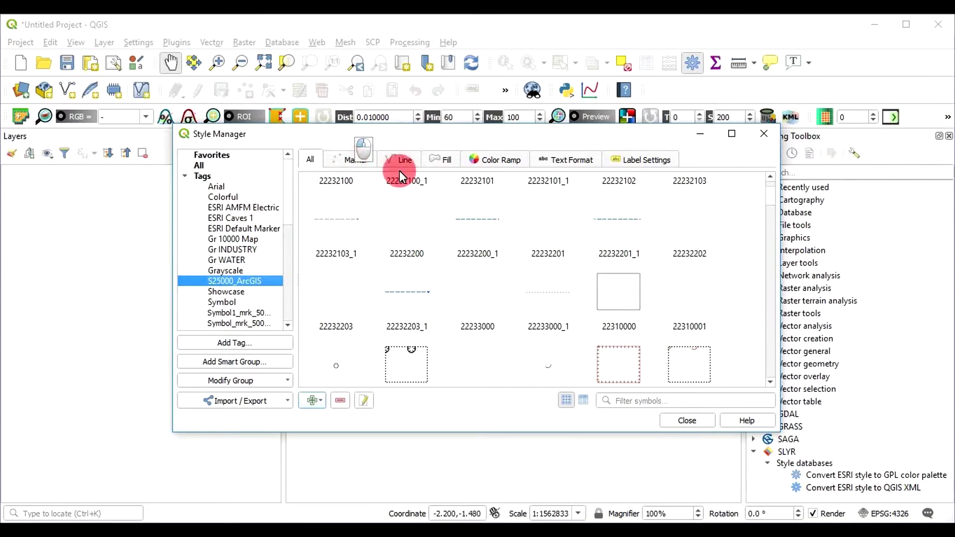
{"action": "mouse_move", "coordinate": [518, 301]}
{"action": "left_mouse_down"}
{"action": "mouse_move", "coordinate": [530, 292]}
{"action": "mouse_move", "coordinate": [737, 305]}
{"action": "mouse_move", "coordinate": [693, 232]}
{"action": "mouse_move", "coordinate": [602, 227]}
{"action": "mouse_move", "coordinate": [395, 164]}
{"action": "mouse_move", "coordinate": [404, 160]}
{"action": "mouse_move", "coordinate": [509, 311]}
{"action": "mouse_move", "coordinate": [491, 269]}
{"action": "left_mouse_up"}
{"action": "mouse_move", "coordinate": [693, 232]}
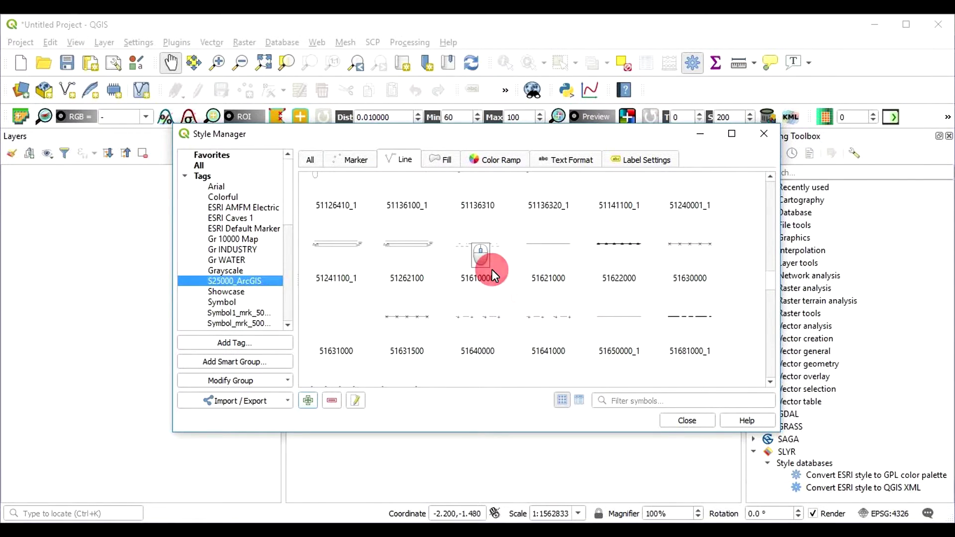
{"action": "mouse_move", "coordinate": [530, 296]}
{"action": "left_mouse_down"}
{"action": "mouse_move", "coordinate": [539, 332]}
{"action": "mouse_move", "coordinate": [637, 333]}
{"action": "mouse_move", "coordinate": [623, 320]}
{"action": "mouse_move", "coordinate": [619, 332]}
{"action": "mouse_move", "coordinate": [432, 164]}
{"action": "mouse_move", "coordinate": [509, 191]}
{"action": "mouse_move", "coordinate": [469, 183]}
{"action": "mouse_move", "coordinate": [510, 264]}
{"action": "mouse_move", "coordinate": [551, 288]}
{"action": "mouse_move", "coordinate": [491, 294]}
{"action": "mouse_move", "coordinate": [616, 288]}
{"action": "mouse_move", "coordinate": [477, 326]}
{"action": "mouse_move", "coordinate": [493, 312]}
{"action": "mouse_move", "coordinate": [485, 303]}
{"action": "left_mouse_up"}
{"action": "scroll", "coordinate": [477, 326], "scroll_direction": "down", "scroll_amount": 3}
{"action": "scroll", "coordinate": [478, 327], "scroll_direction": "down", "scroll_amount": 3}
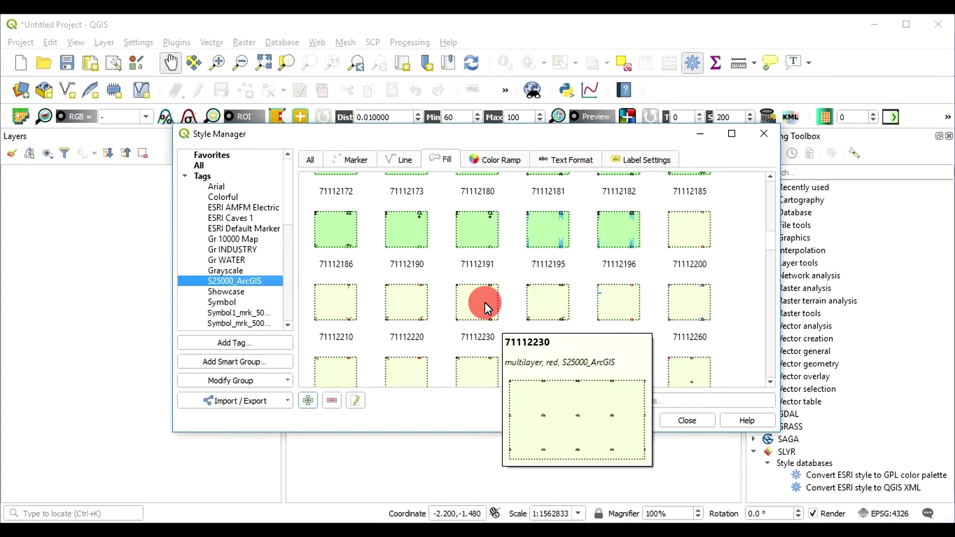
{"action": "scroll", "coordinate": [487, 302], "scroll_direction": "down", "scroll_amount": 10}
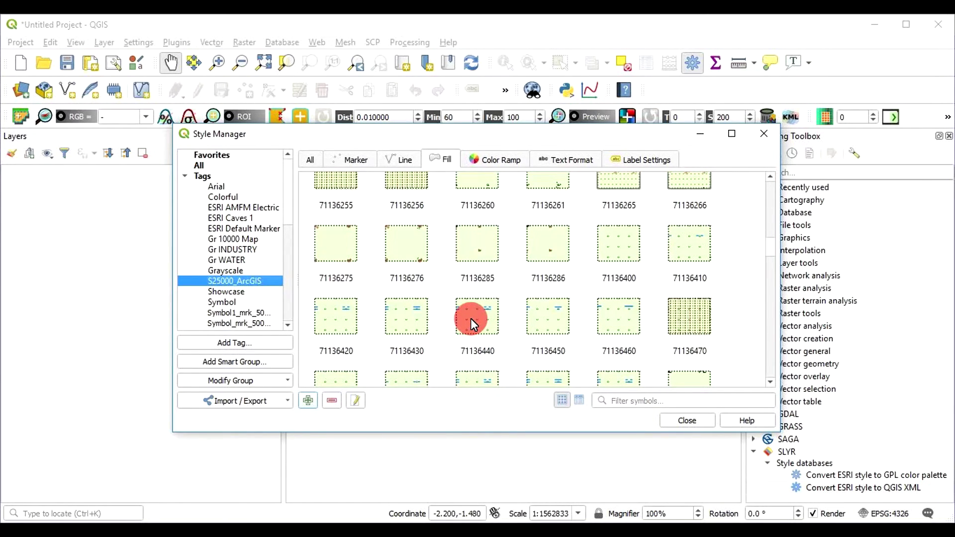
{"action": "left_click_drag", "start_coordinate": [471, 318], "coordinate": [411, 312]}
{"action": "scroll", "coordinate": [531, 297], "scroll_direction": "down", "scroll_amount": 5}
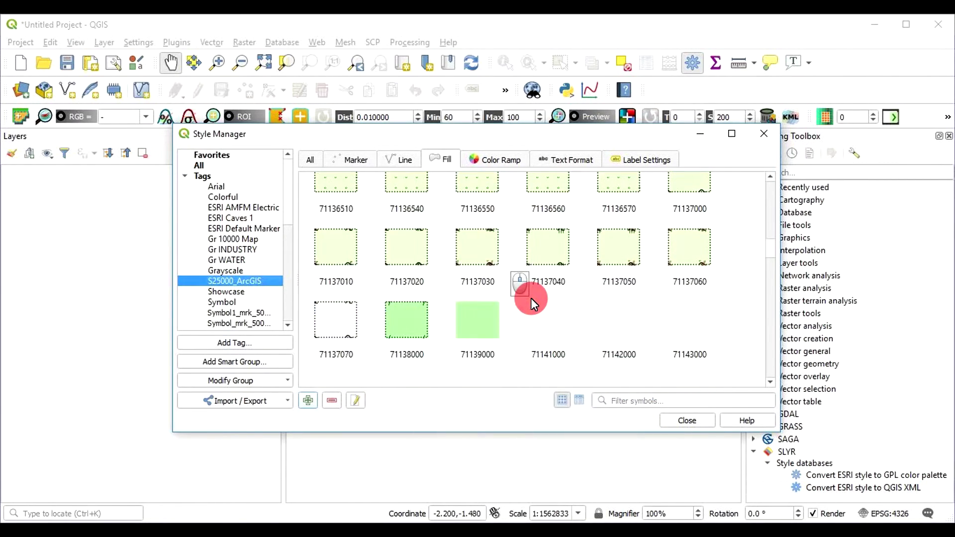
{"action": "scroll", "coordinate": [530, 298], "scroll_direction": "down", "scroll_amount": 3}
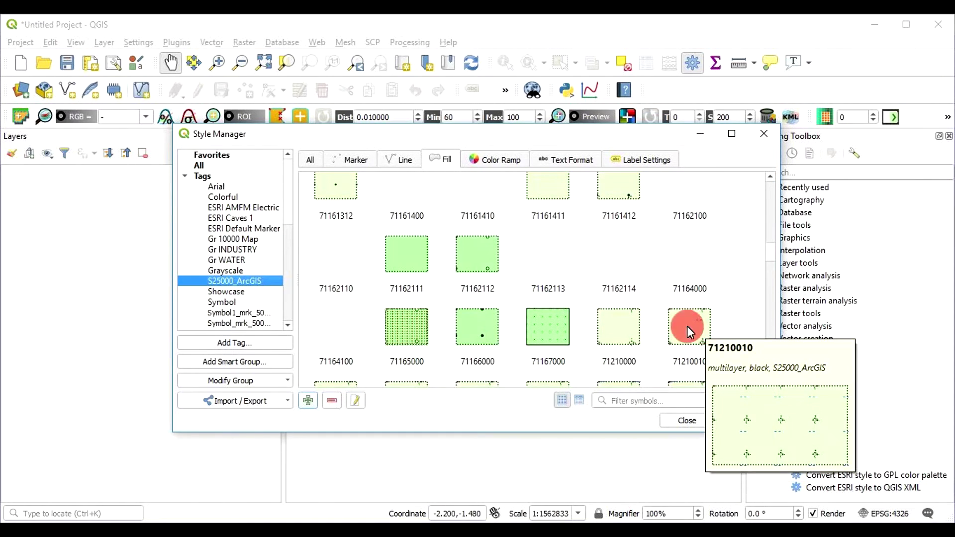
{"action": "scroll", "coordinate": [553, 318], "scroll_direction": "down", "scroll_amount": 3}
{"action": "scroll", "coordinate": [553, 318], "scroll_direction": "down", "scroll_amount": 10}
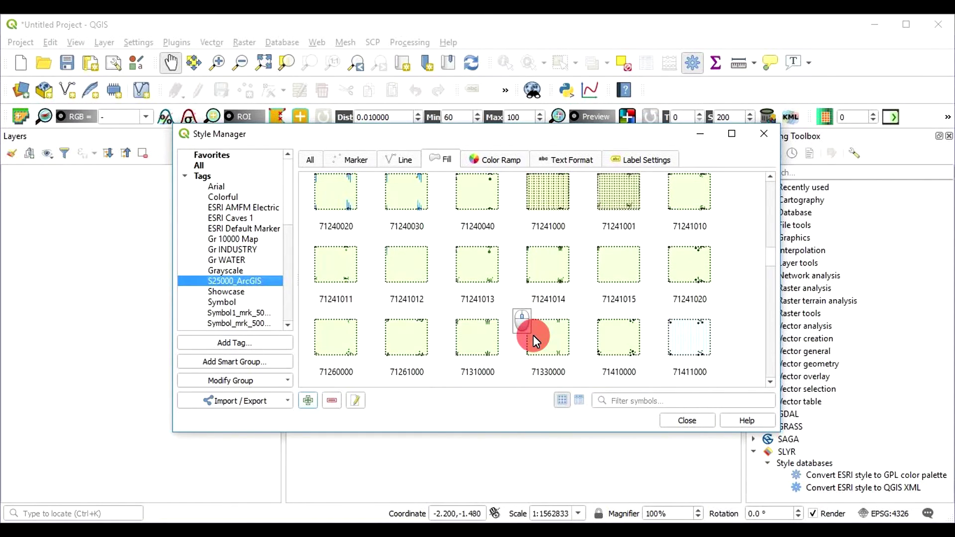
{"action": "scroll", "coordinate": [533, 335], "scroll_direction": "down", "scroll_amount": 5}
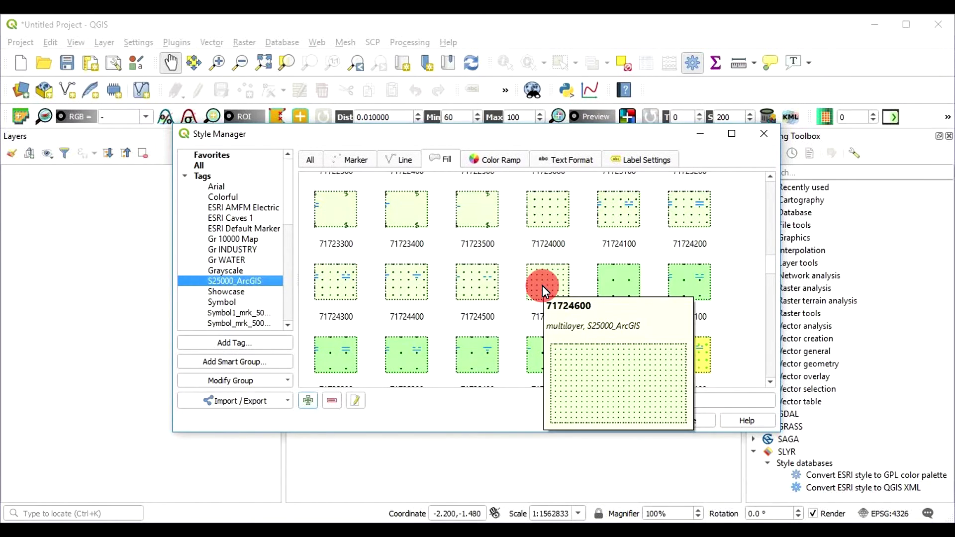
{"action": "scroll", "coordinate": [540, 298], "scroll_direction": "down", "scroll_amount": 3}
{"action": "scroll", "coordinate": [537, 302], "scroll_direction": "down", "scroll_amount": 6}
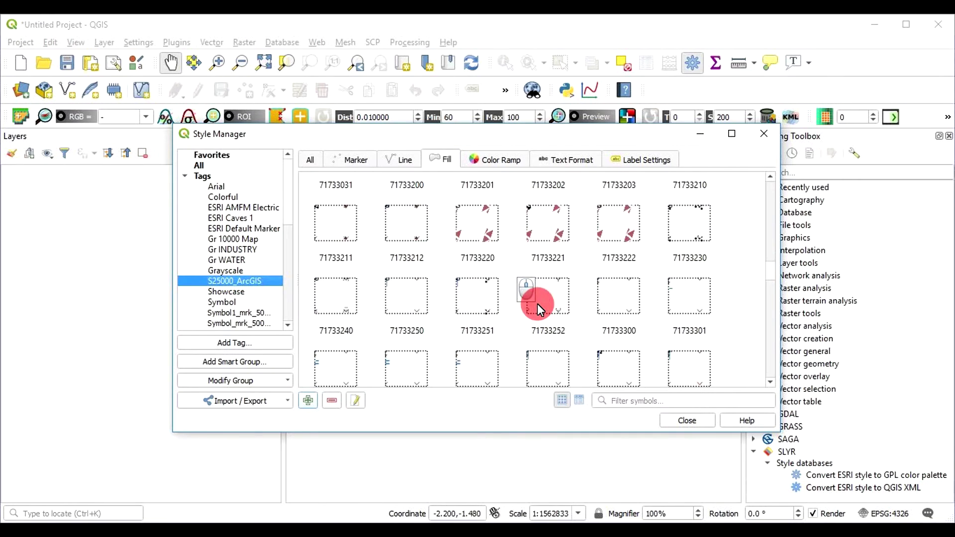
{"action": "scroll", "coordinate": [537, 303], "scroll_direction": "down", "scroll_amount": 3}
Step: Collapse the tag list, close the Style Manager and add the Plots vector layer to the project
{"action": "left_click", "coordinate": [186, 175]}
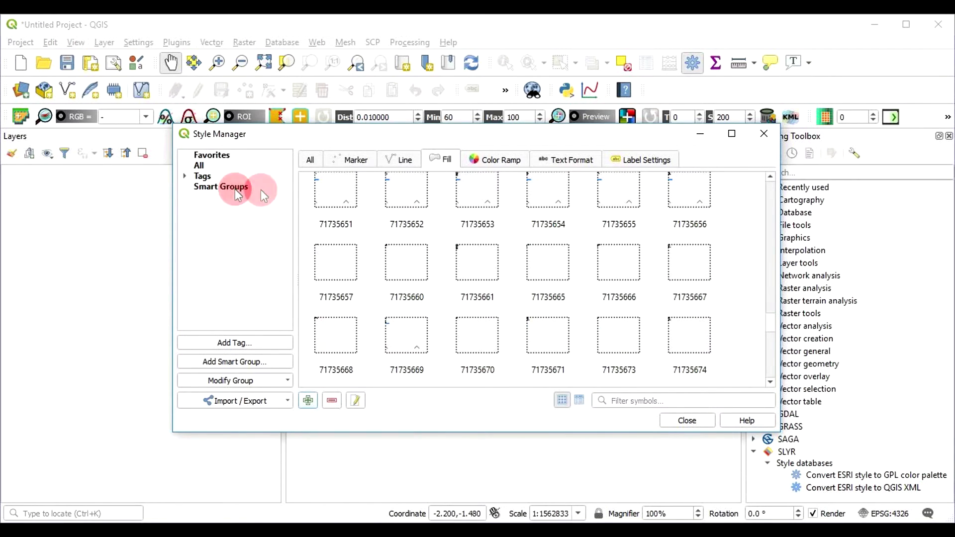
{"action": "left_click", "coordinate": [770, 133]}
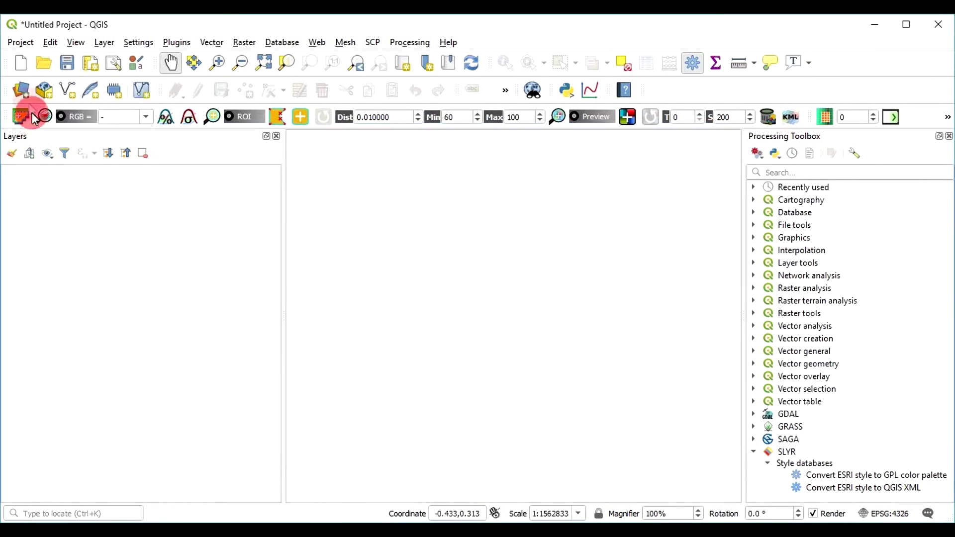
{"action": "key", "text": "ctrl+shift+v"}
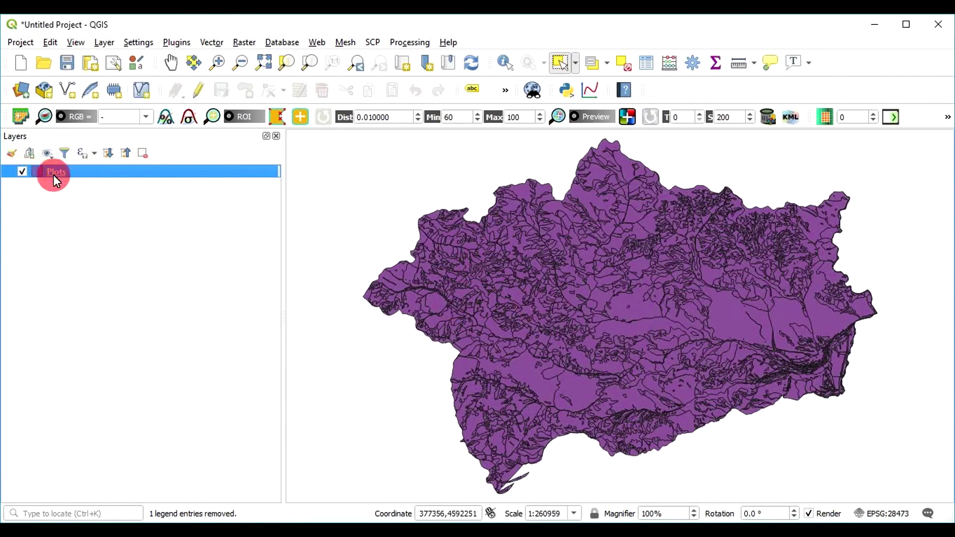
Step: Open the symbology properties of the Plots layer and filter the available symbols by the S25000_ArcGIS tag
{"action": "right_click", "coordinate": [50, 174]}
{"action": "left_click", "coordinate": [122, 444]}
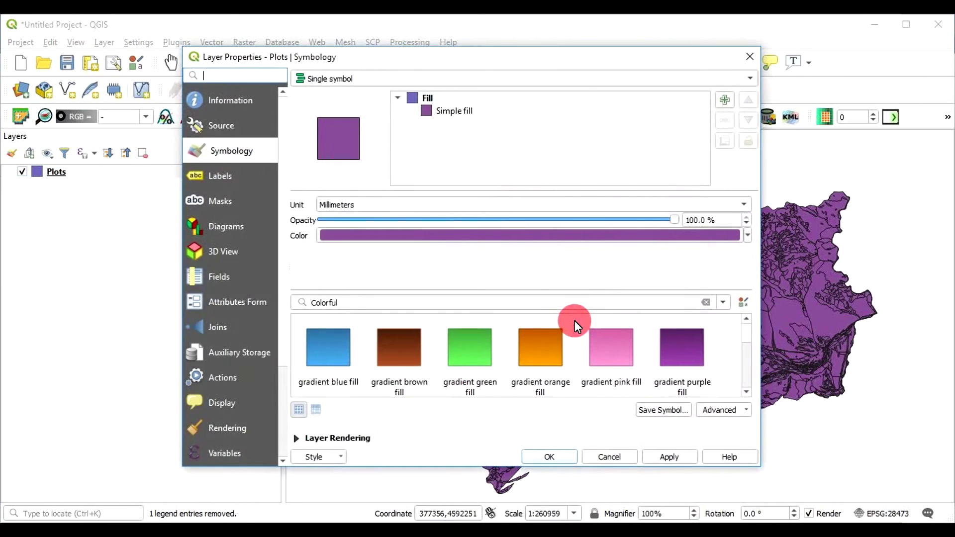
{"action": "left_click", "coordinate": [723, 302]}
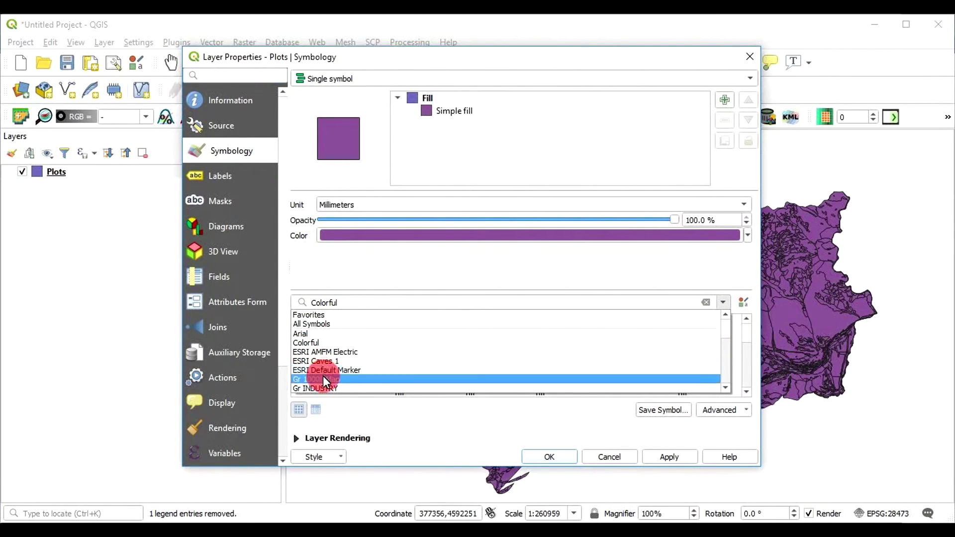
{"action": "scroll", "coordinate": [327, 380], "scroll_direction": "down", "scroll_amount": 1}
{"action": "scroll", "coordinate": [353, 346], "scroll_direction": "down", "scroll_amount": 1}
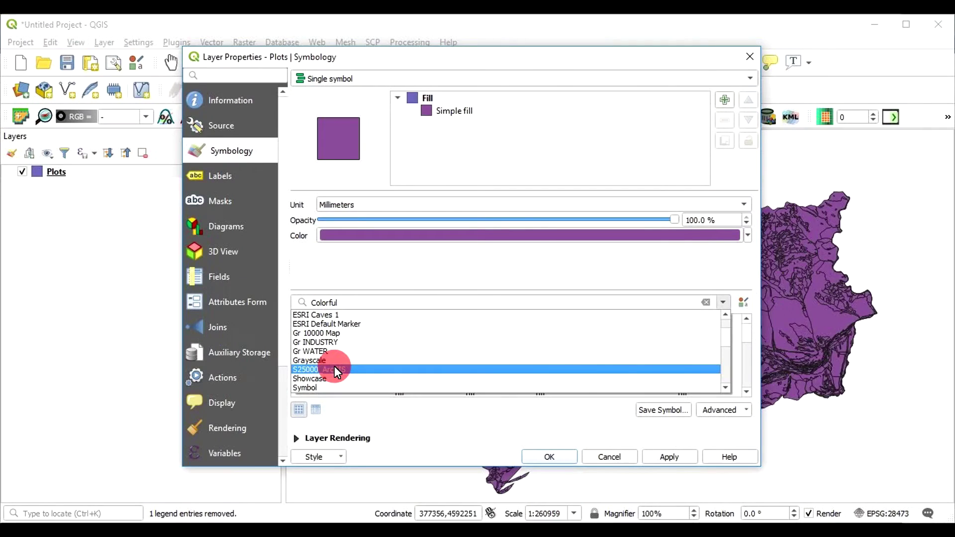
{"action": "left_click", "coordinate": [335, 371]}
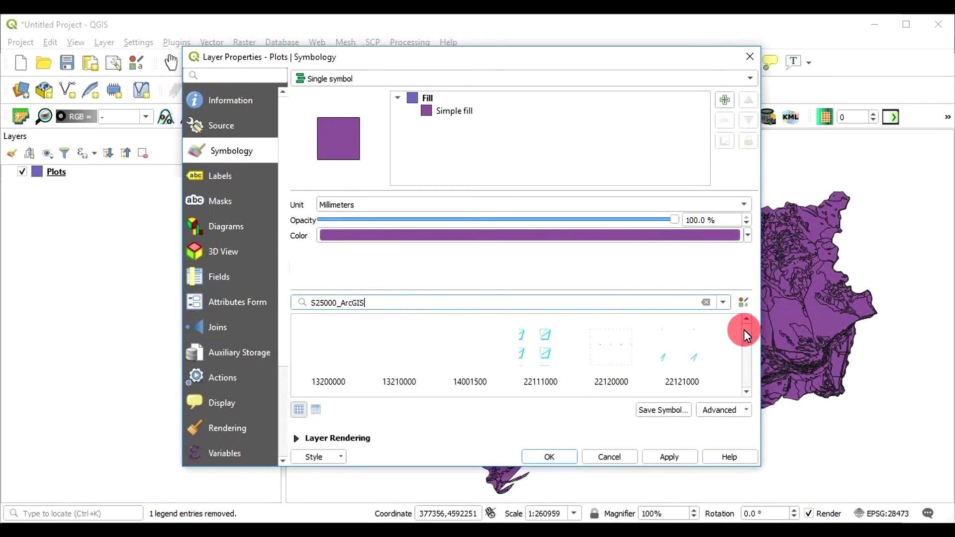
Step: Apply the imported fill symbol 71735000 to the Plots layer and accept the layer properties
{"action": "scroll", "coordinate": [479, 348], "scroll_direction": "down", "scroll_amount": 5}
{"action": "scroll", "coordinate": [478, 348], "scroll_direction": "up", "scroll_amount": 3}
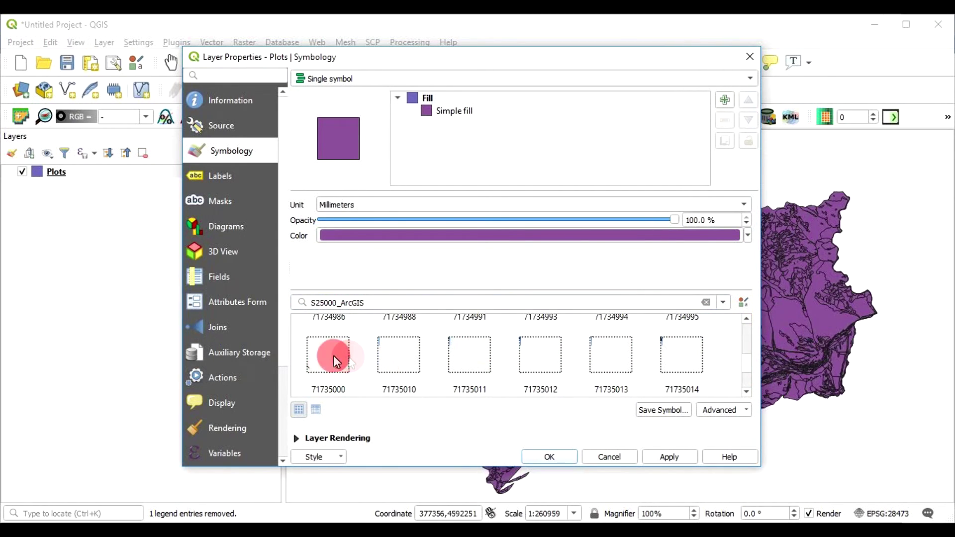
{"action": "left_click", "coordinate": [333, 356]}
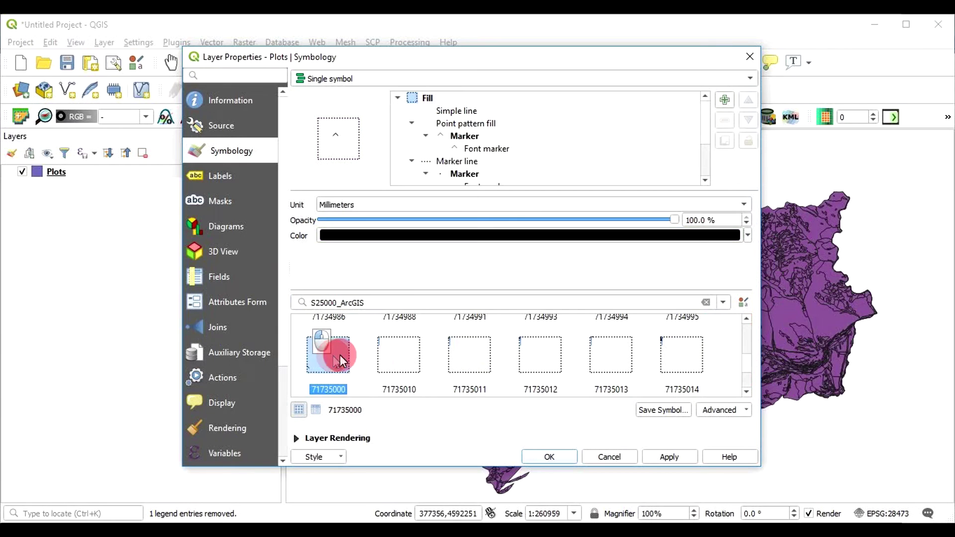
{"action": "left_click", "coordinate": [553, 457]}
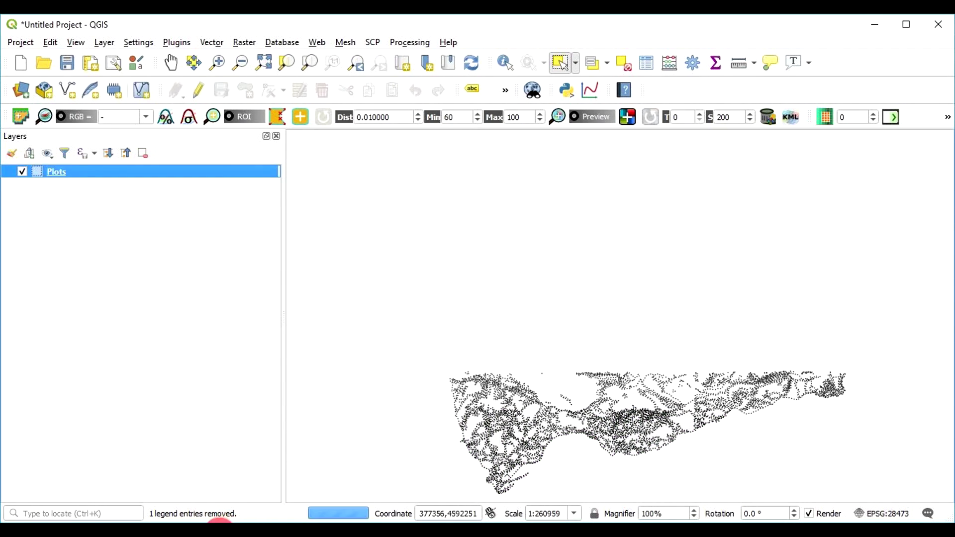
Step: Examine the new fill pattern and dotted boundaries of the Plots layer at close range on the map
{"action": "left_click", "coordinate": [223, 60]}
{"action": "left_click", "coordinate": [697, 342]}
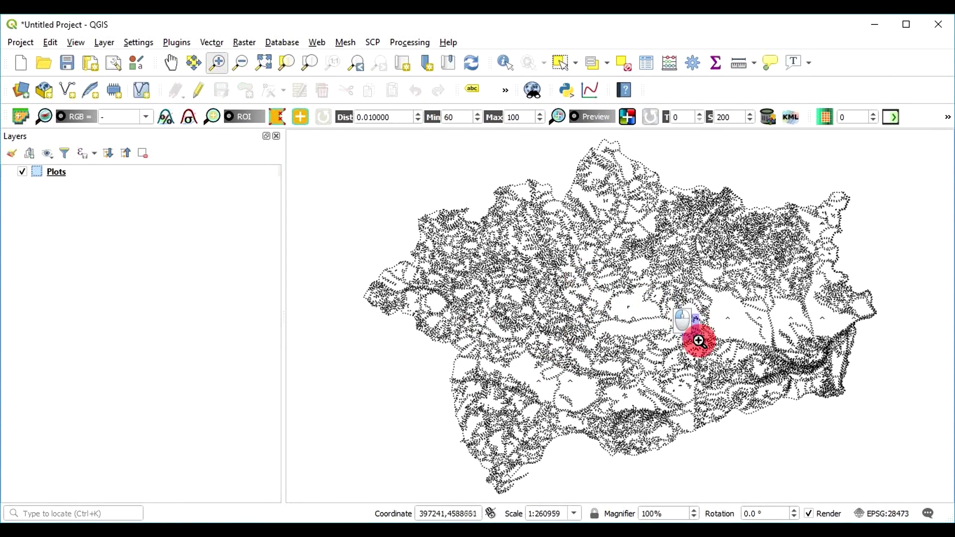
{"action": "left_click_drag", "start_coordinate": [697, 342], "coordinate": [533, 238]}
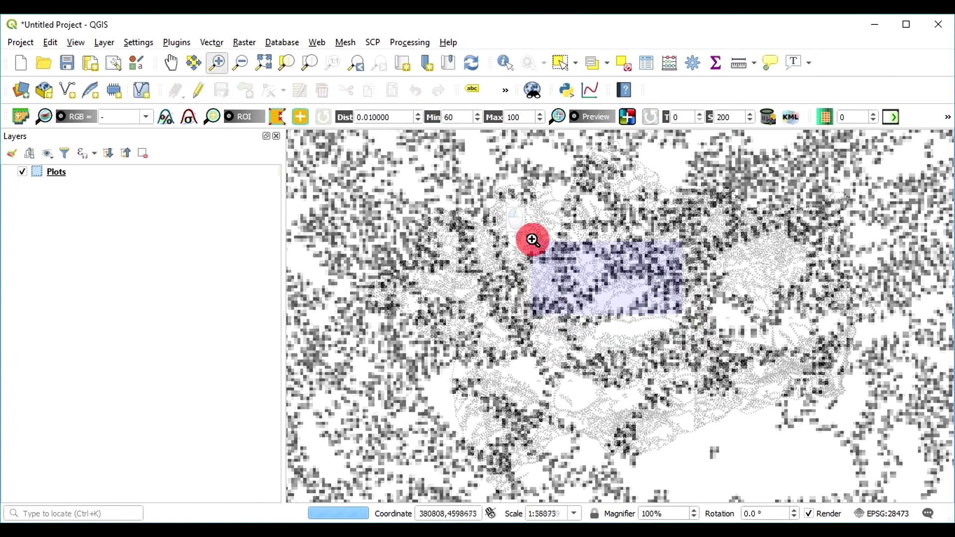
{"action": "left_click_drag", "start_coordinate": [423, 244], "coordinate": [647, 354]}
{"action": "left_click_drag", "start_coordinate": [575, 203], "coordinate": [731, 350]}
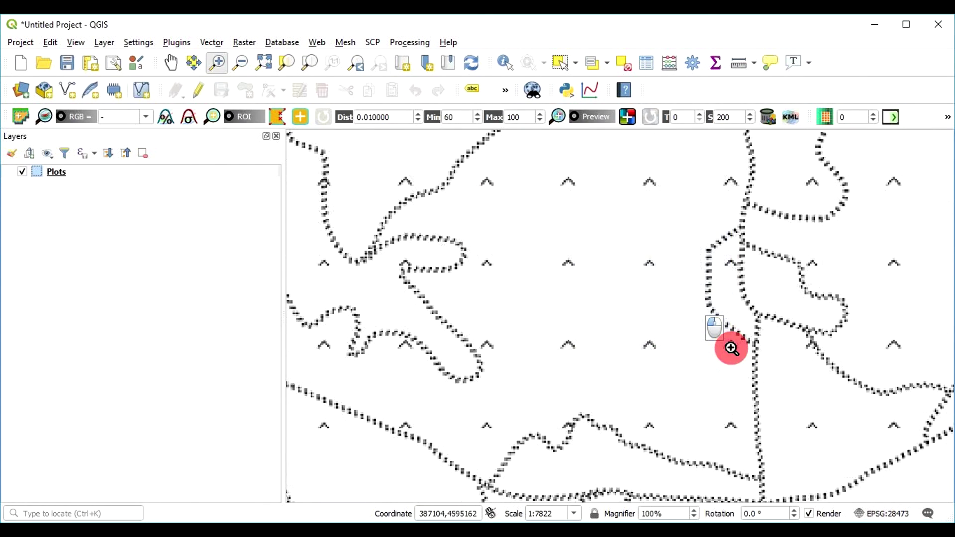